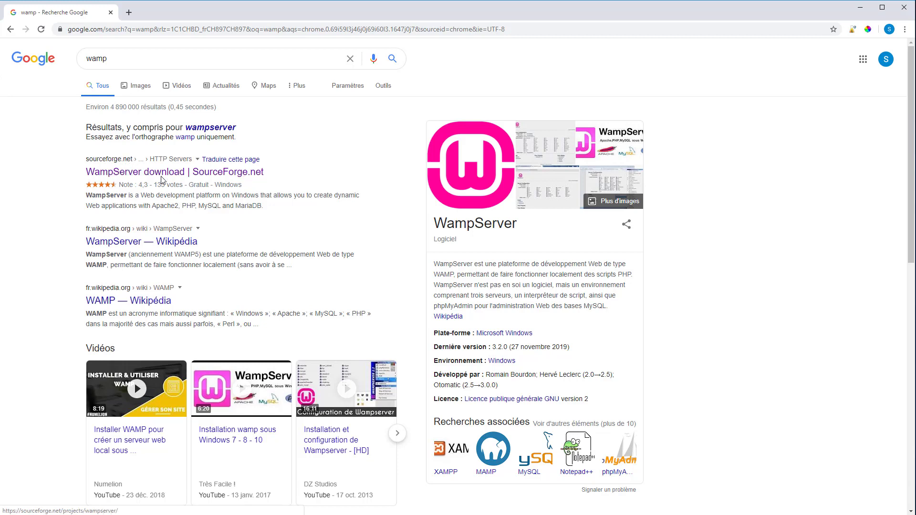
From the Google results for 'wamp', open the WampServer download page on SourceForge.net
{"action": "left_click", "coordinate": [142, 171]}
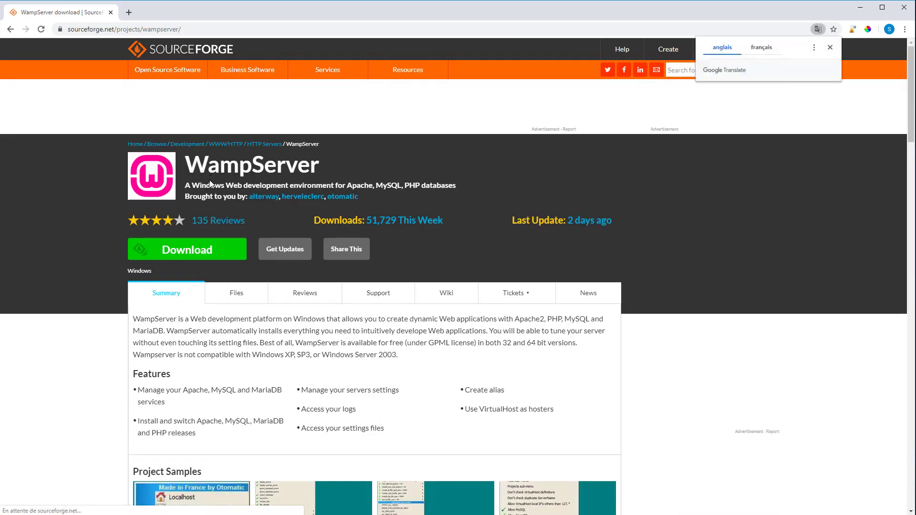
Download wampserver3.2.0_x64.exe from SourceForge and show it in the Téléchargements folder
{"action": "left_click", "coordinate": [182, 250]}
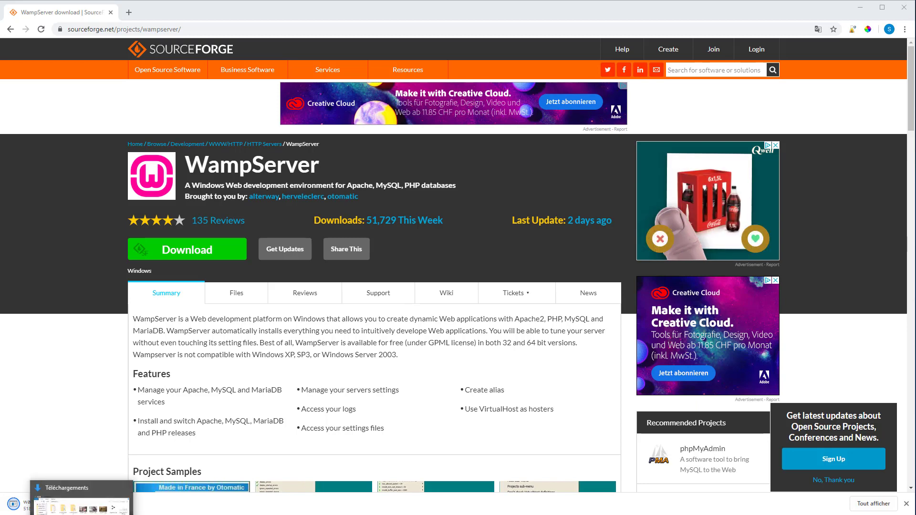
{"action": "left_click", "coordinate": [81, 506]}
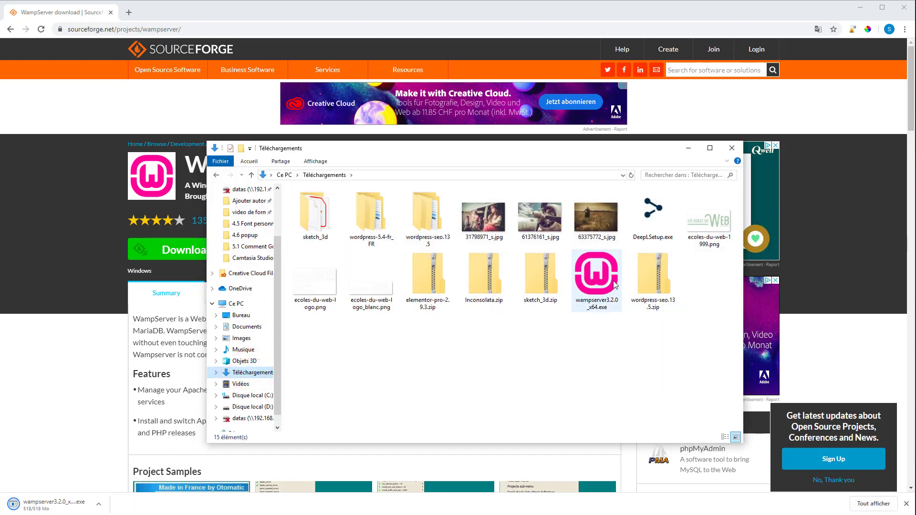
Run wampserver3.2.0_x64.exe from Téléchargements to bring up the setup language prompt
{"action": "left_click", "coordinate": [604, 283]}
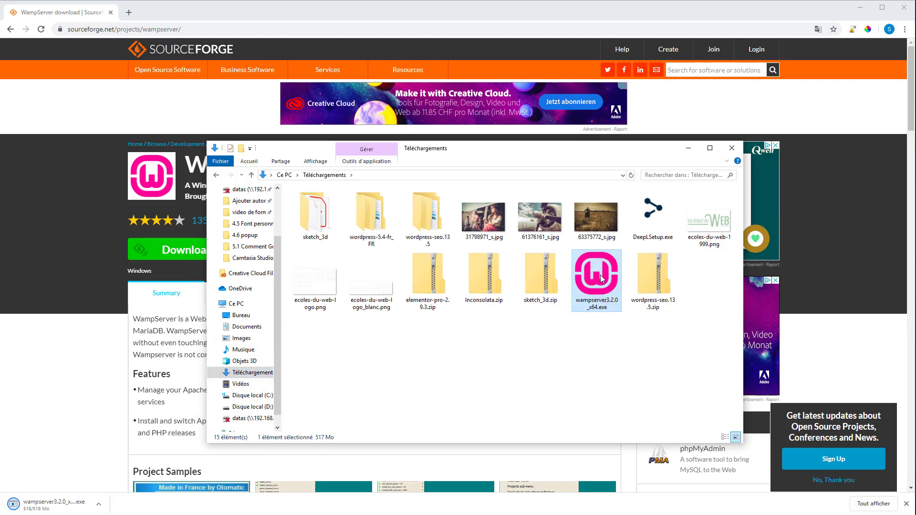
{"action": "double_click", "coordinate": [599, 277]}
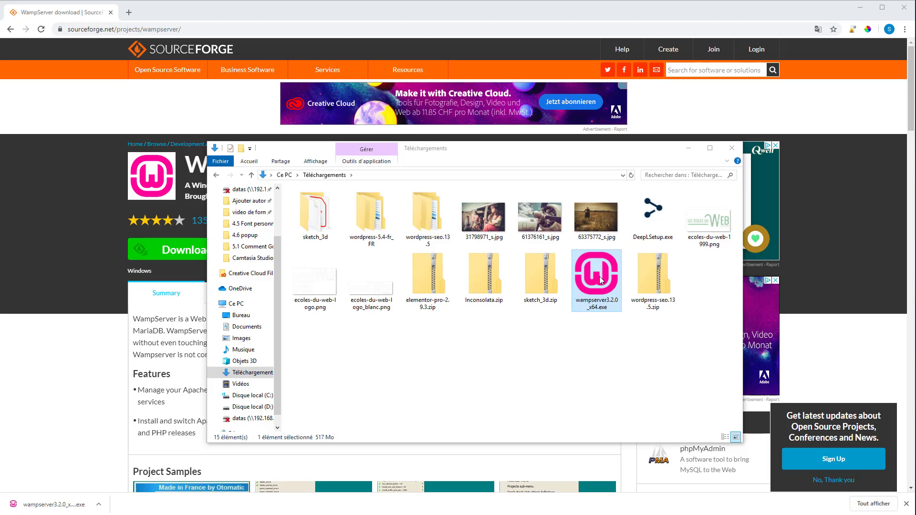
{"action": "double_click", "coordinate": [596, 302]}
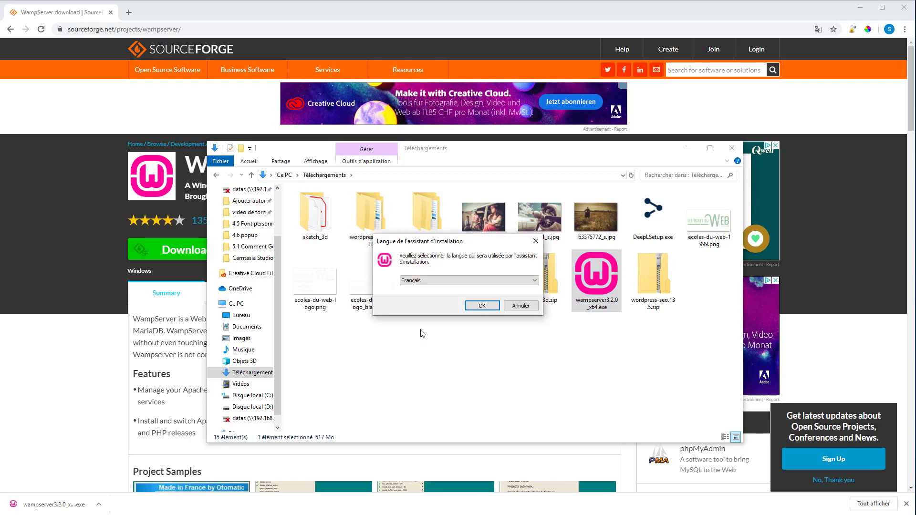
Choose Français, accept the licence and keep c:\wamp64 as the installation folder
{"action": "left_click", "coordinate": [481, 306]}
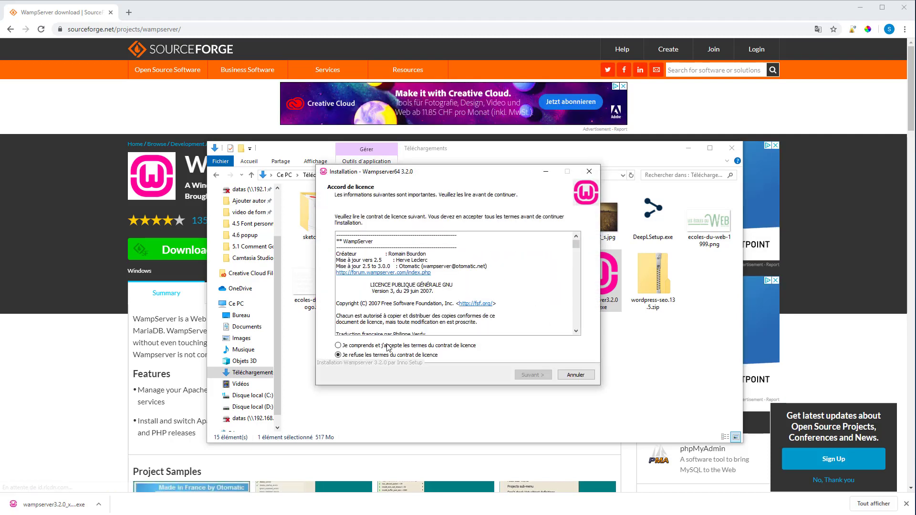
{"action": "left_click", "coordinate": [338, 345]}
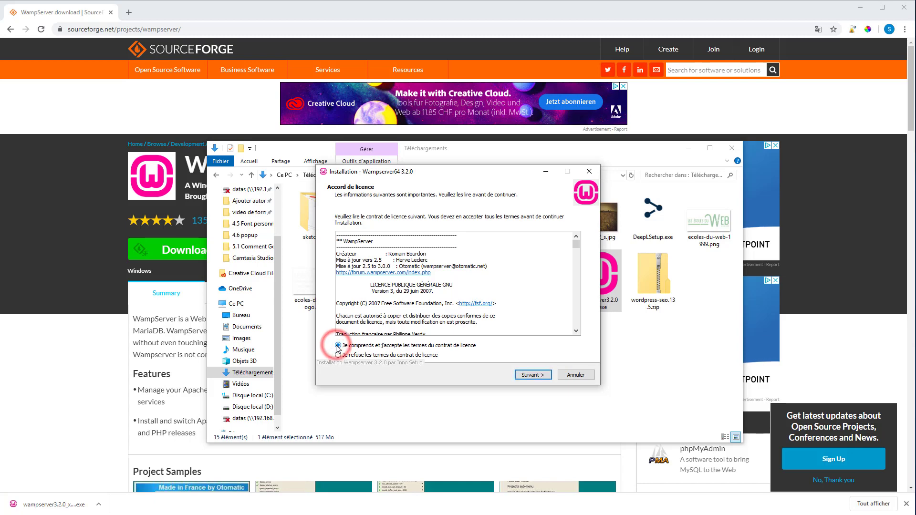
{"action": "left_click", "coordinate": [530, 376]}
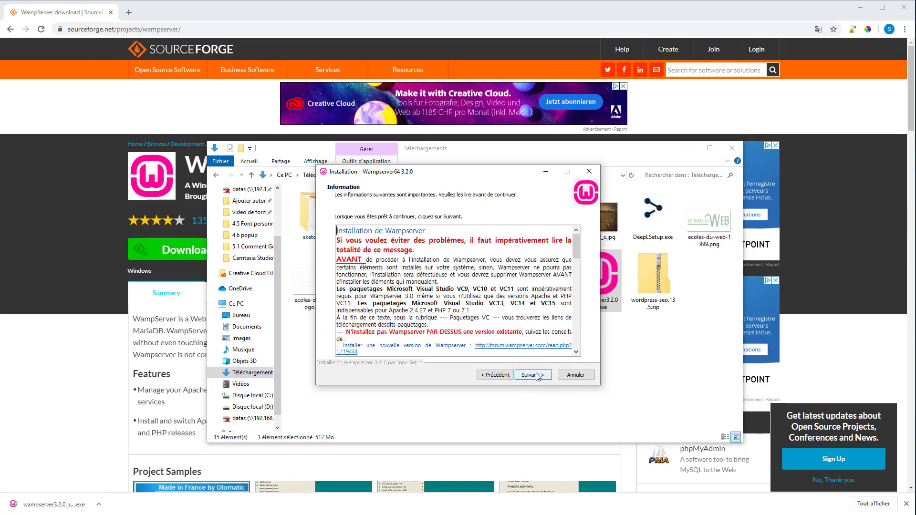
{"action": "left_click", "coordinate": [535, 375]}
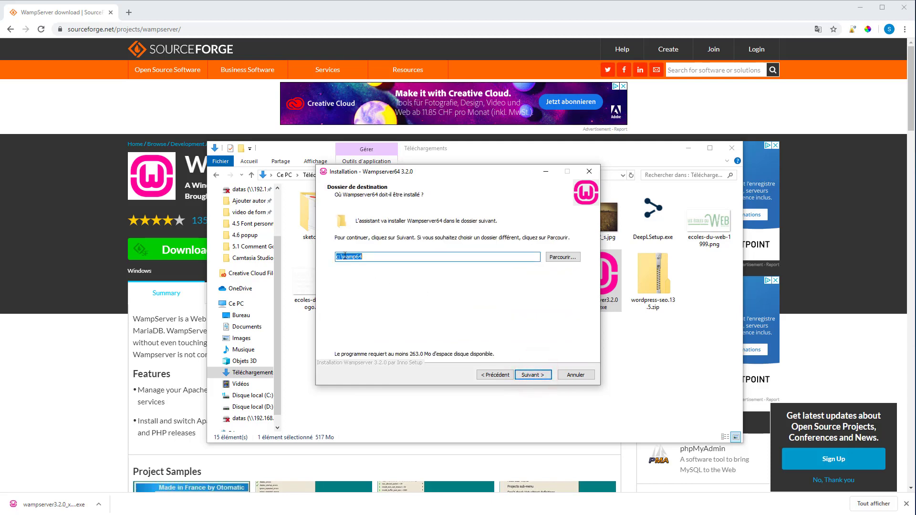
{"action": "left_click", "coordinate": [531, 376]}
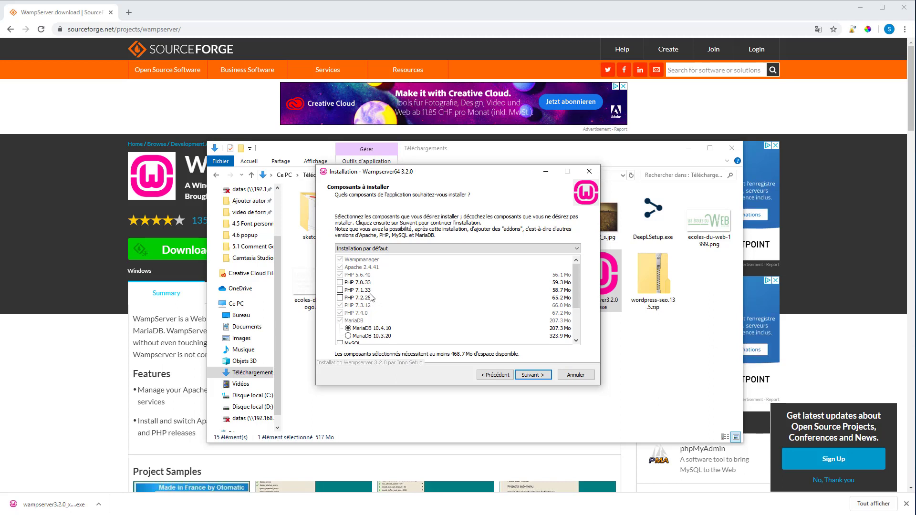
Add PHP 7.2.25 and MySQL 5.7.28, keep the Wampserver64 Start menu folder, reach Prêt à installer
{"action": "left_click", "coordinate": [340, 297]}
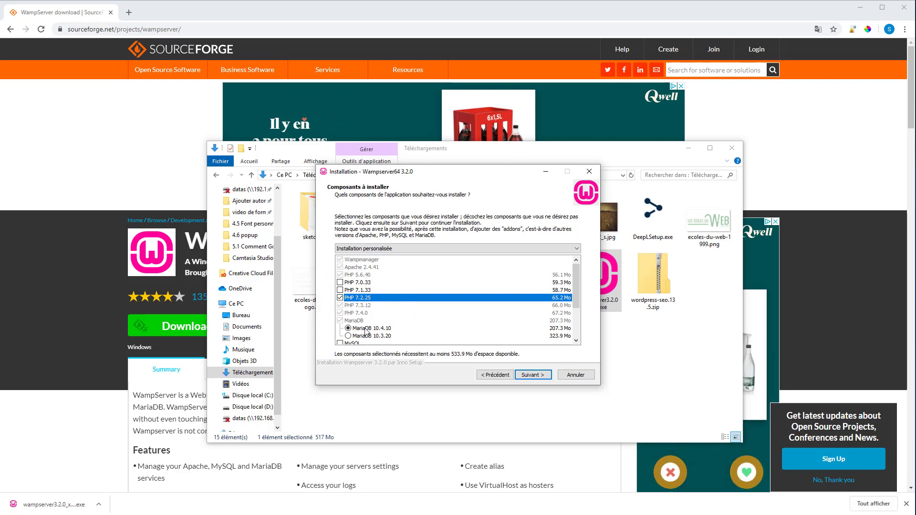
{"action": "scroll", "coordinate": [413, 323], "scroll_direction": "down", "scroll_amount": 2}
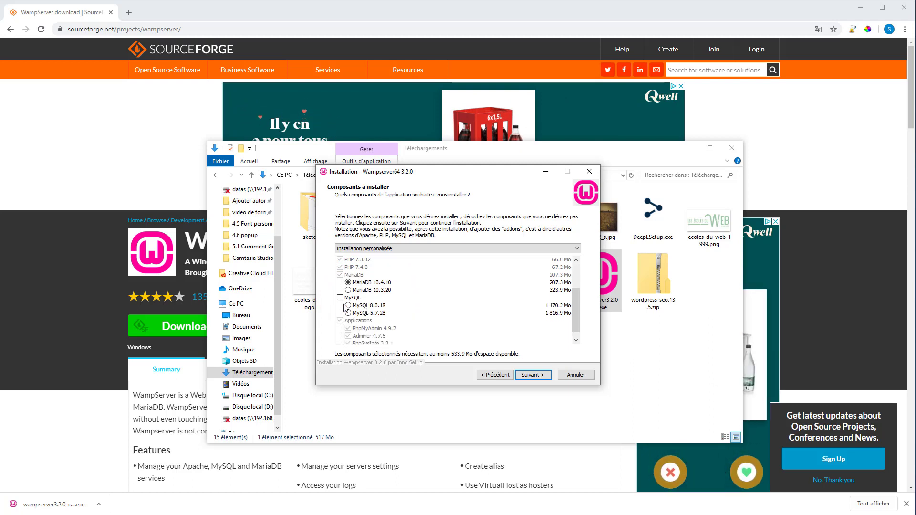
{"action": "left_click", "coordinate": [340, 298]}
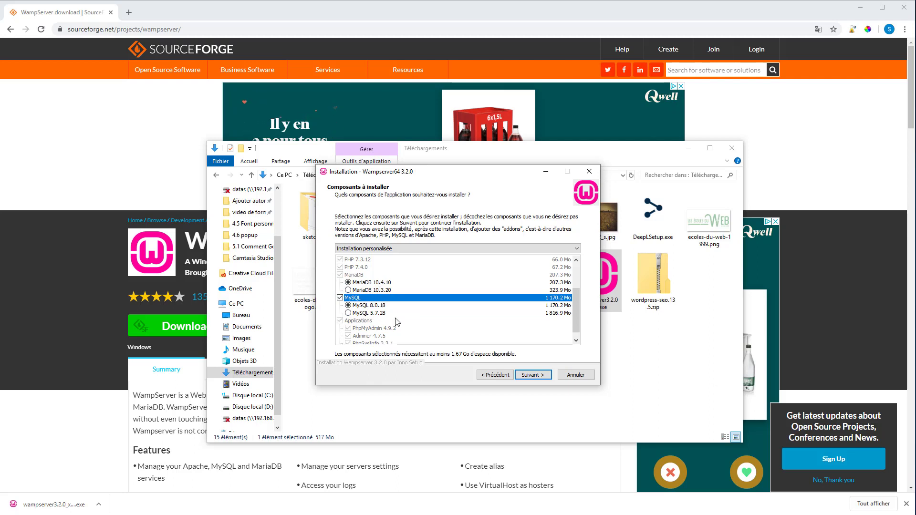
{"action": "scroll", "coordinate": [365, 295], "scroll_direction": "up", "scroll_amount": 1}
{"action": "scroll", "coordinate": [370, 295], "scroll_direction": "down", "scroll_amount": 1}
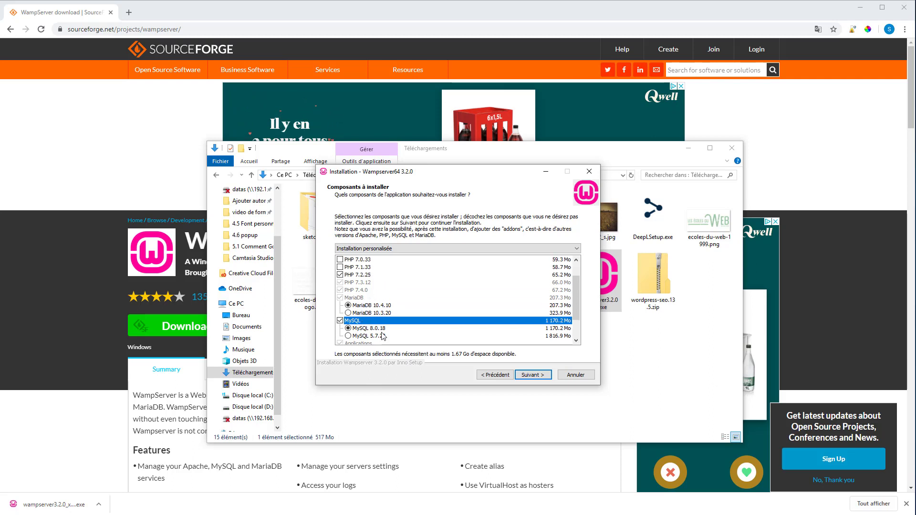
{"action": "scroll", "coordinate": [384, 337], "scroll_direction": "up", "scroll_amount": 1}
{"action": "scroll", "coordinate": [401, 325], "scroll_direction": "down", "scroll_amount": 1}
{"action": "scroll", "coordinate": [389, 308], "scroll_direction": "down", "scroll_amount": 1}
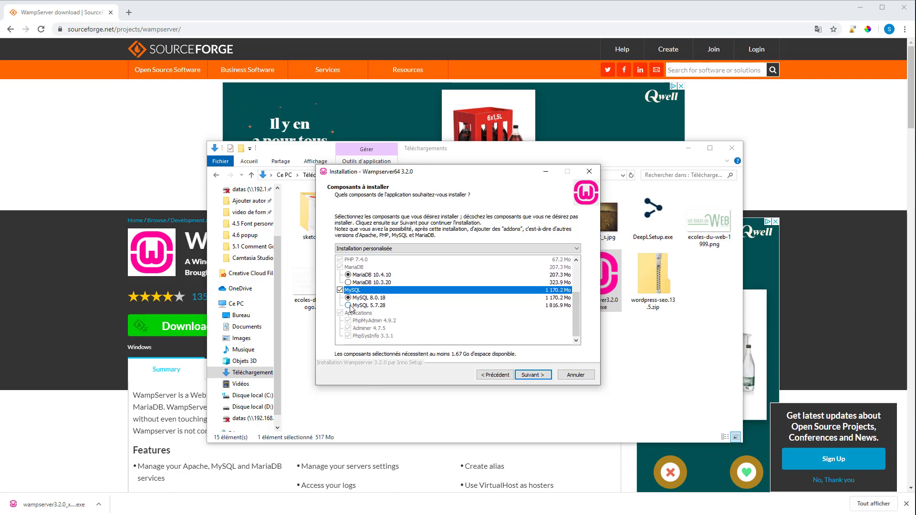
{"action": "left_click", "coordinate": [349, 305]}
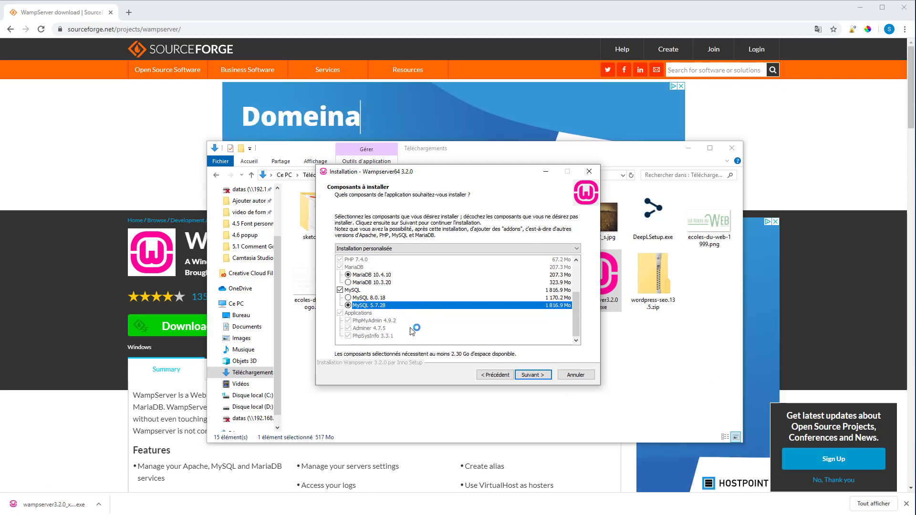
{"action": "left_click", "coordinate": [537, 375]}
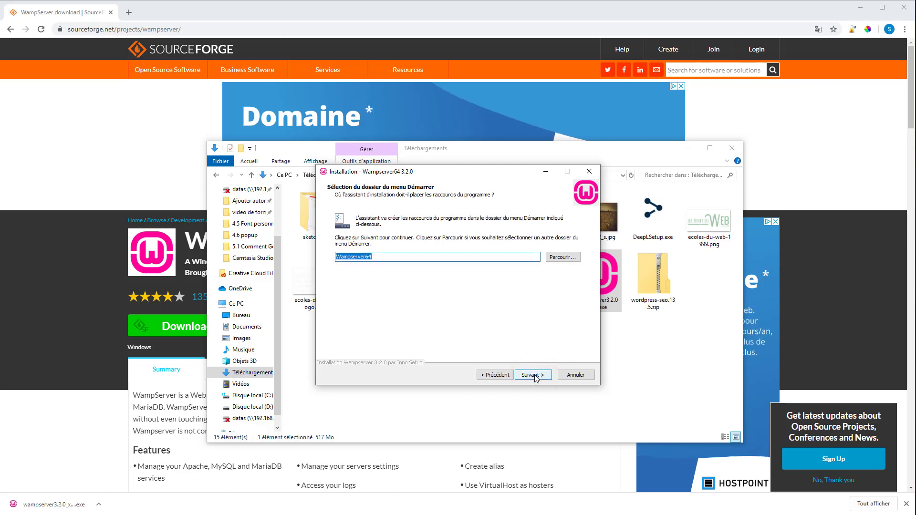
{"action": "left_click", "coordinate": [535, 376]}
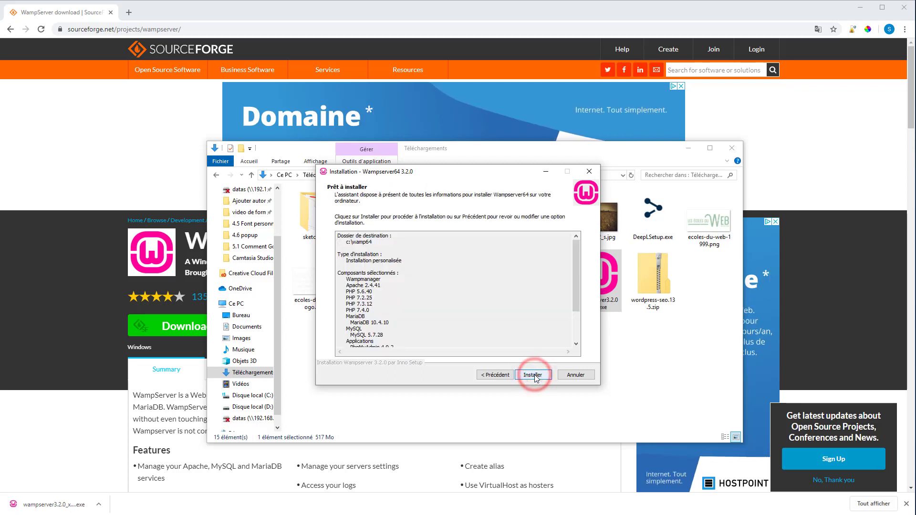
Install WampServer and answer Oui to choosing a browser other than iexplore.exe
{"action": "left_click", "coordinate": [532, 375]}
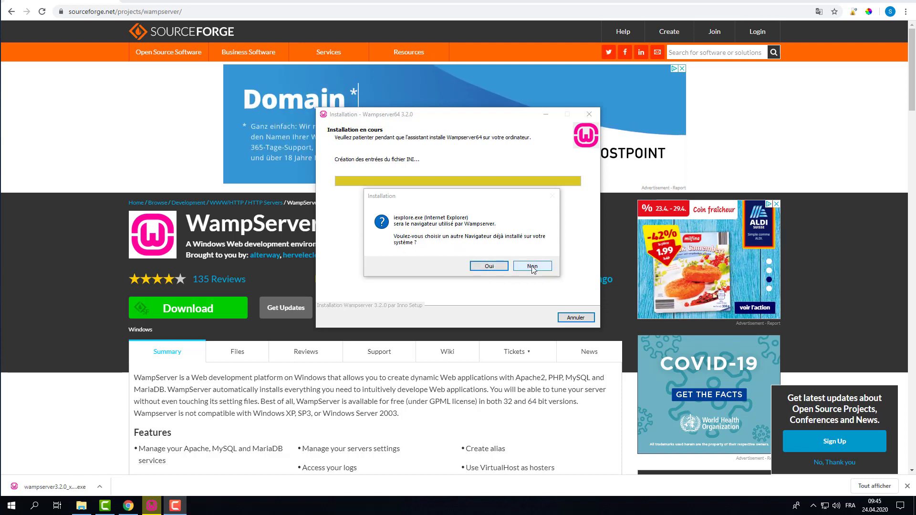
{"action": "left_click", "coordinate": [486, 266]}
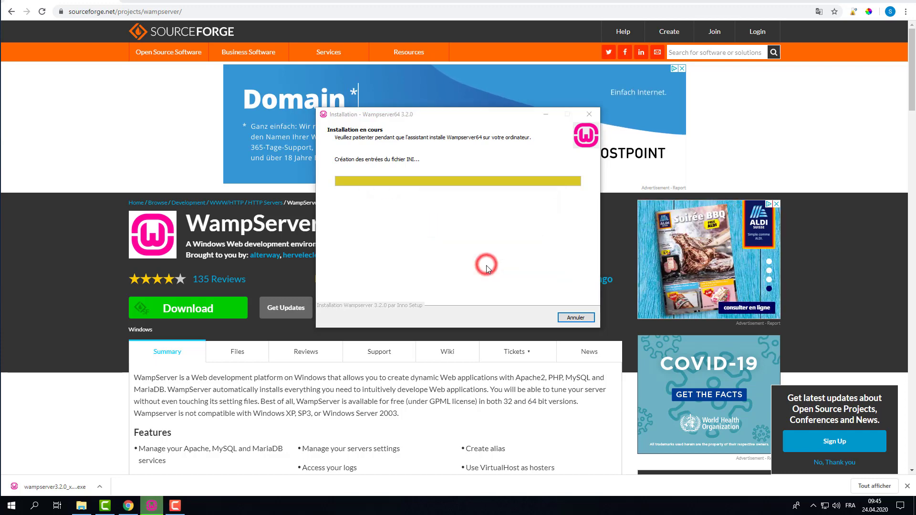
Set Chrome's chrome.exe as Wampserver's browser and keep notepad.exe as its text editor
{"action": "scroll", "coordinate": [363, 286], "scroll_direction": "down", "scroll_amount": 3}
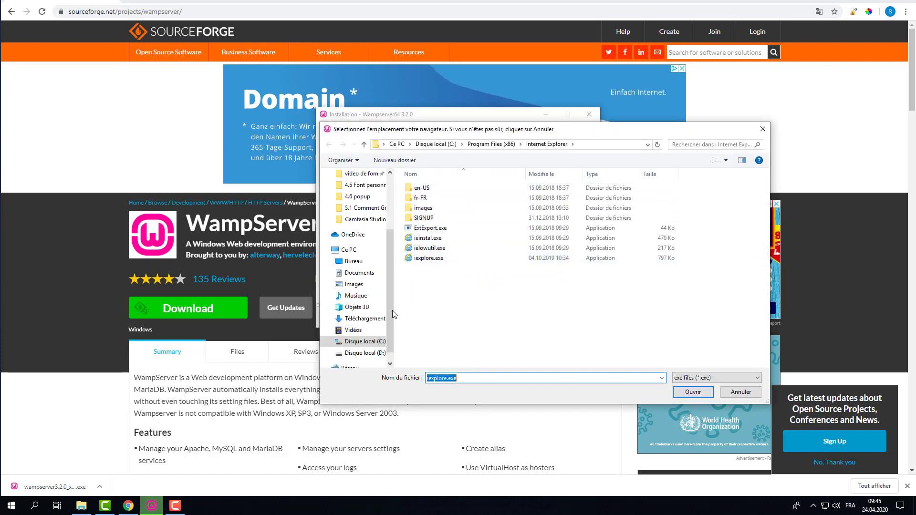
{"action": "left_click", "coordinate": [490, 145]}
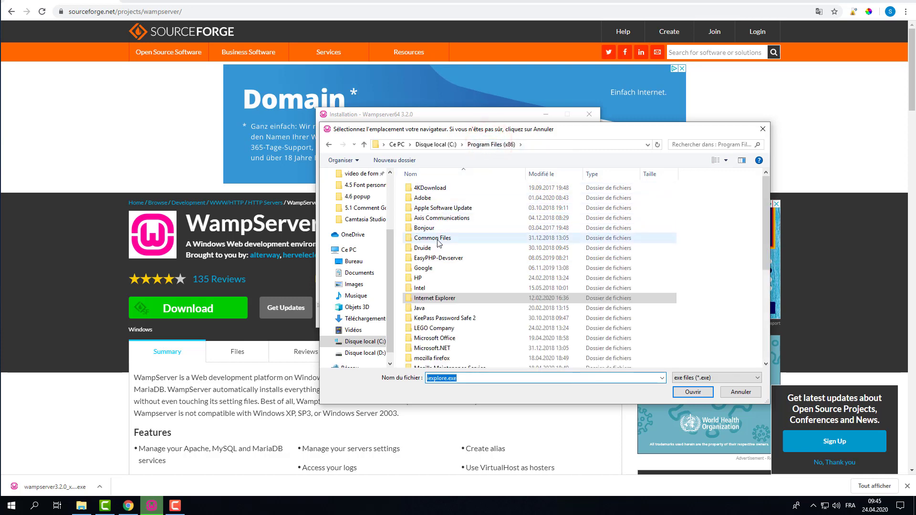
{"action": "double_click", "coordinate": [426, 267]}
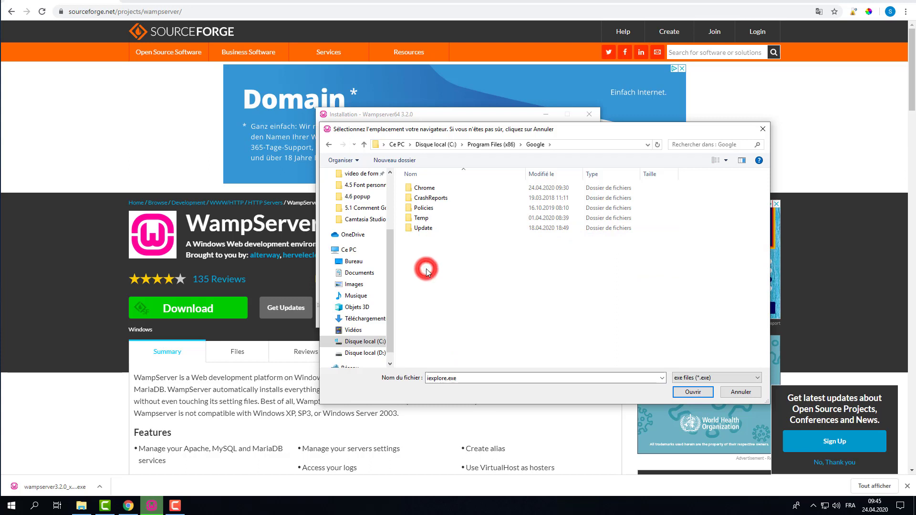
{"action": "double_click", "coordinate": [429, 189]}
{"action": "double_click", "coordinate": [427, 190]}
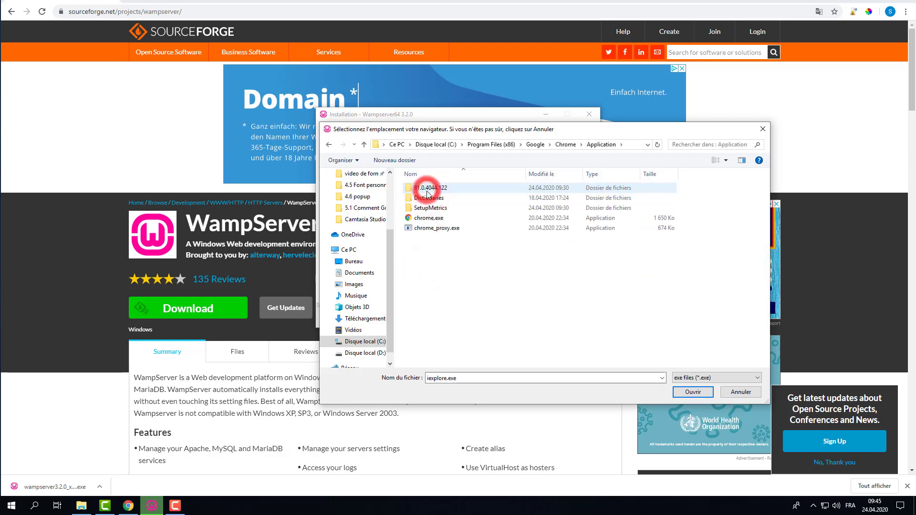
{"action": "left_click", "coordinate": [423, 221]}
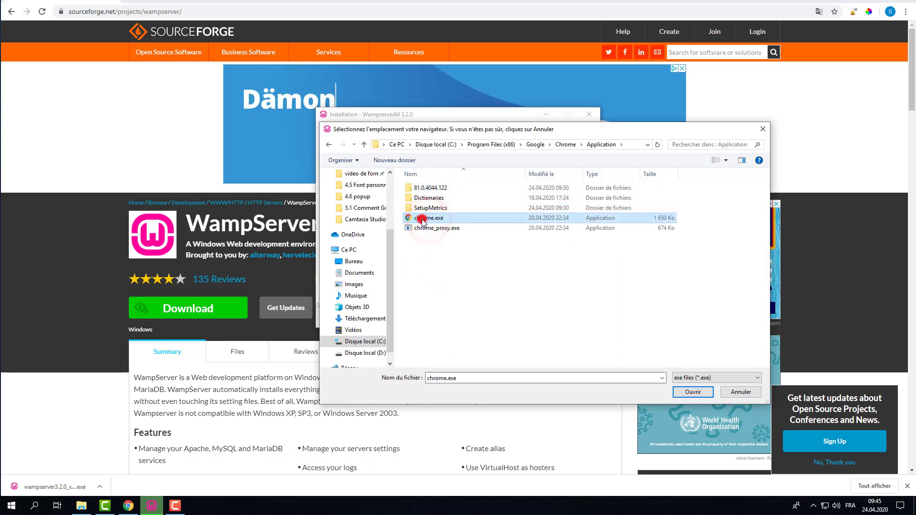
{"action": "double_click", "coordinate": [423, 221]}
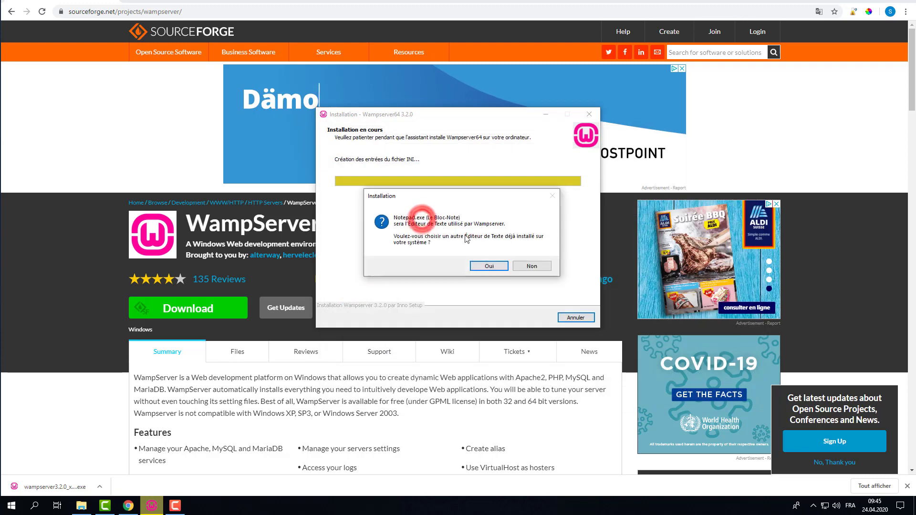
{"action": "left_click", "coordinate": [490, 266]}
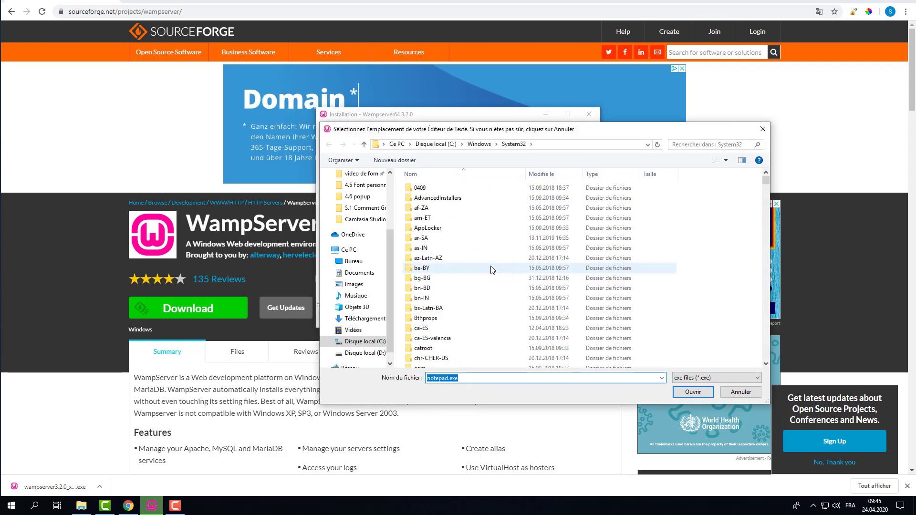
{"action": "left_click", "coordinate": [688, 392]}
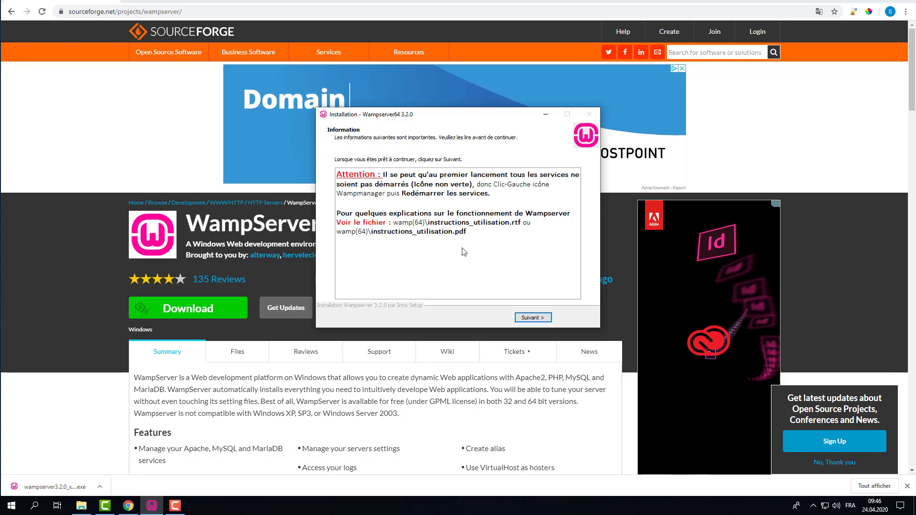
Finish the installer and close the browser and Downloads windows
{"action": "left_click", "coordinate": [529, 318]}
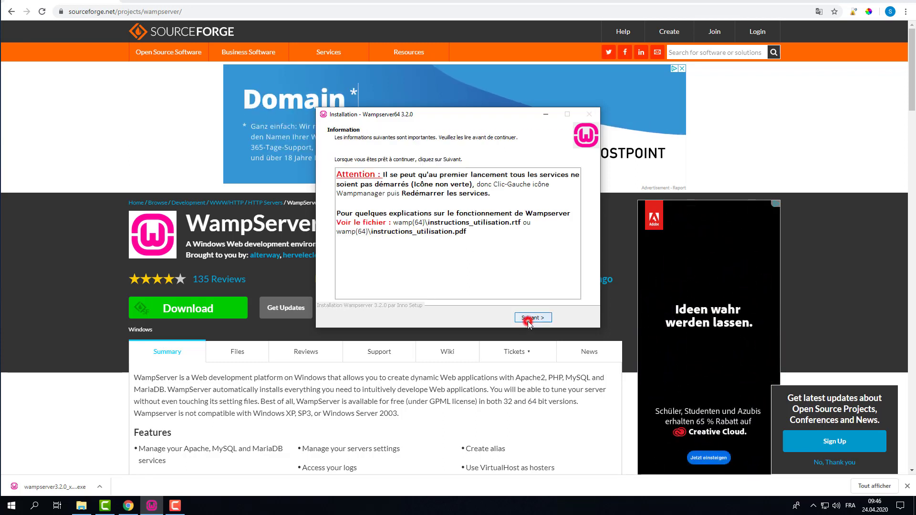
{"action": "left_click", "coordinate": [532, 317]}
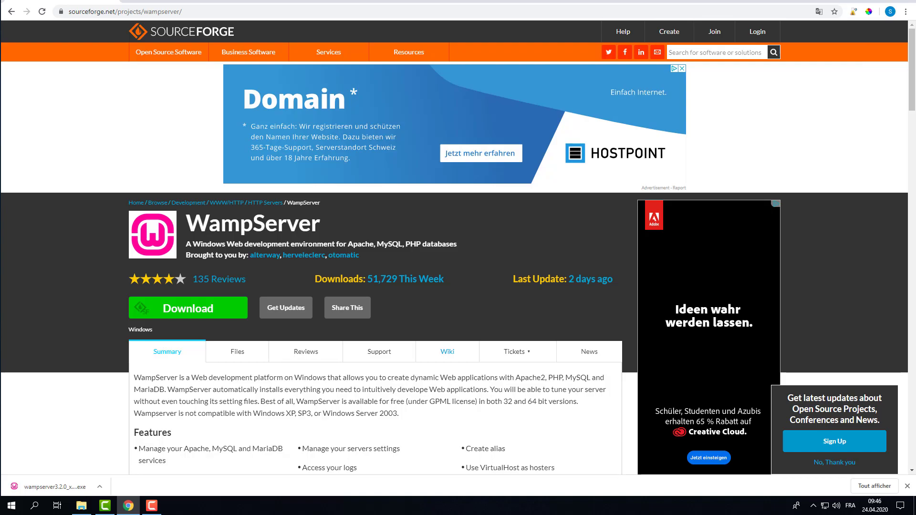
{"action": "left_click", "coordinate": [906, 4]}
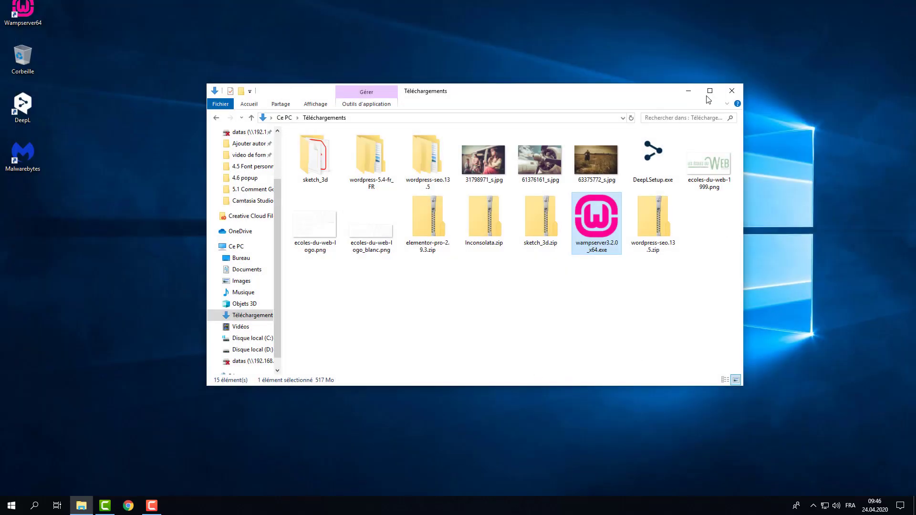
{"action": "left_click", "coordinate": [729, 91]}
Move the Wampserver64 shortcut to mid-desktop and launch WampServer from it
{"action": "left_click_drag", "start_coordinate": [20, 6], "coordinate": [339, 203]}
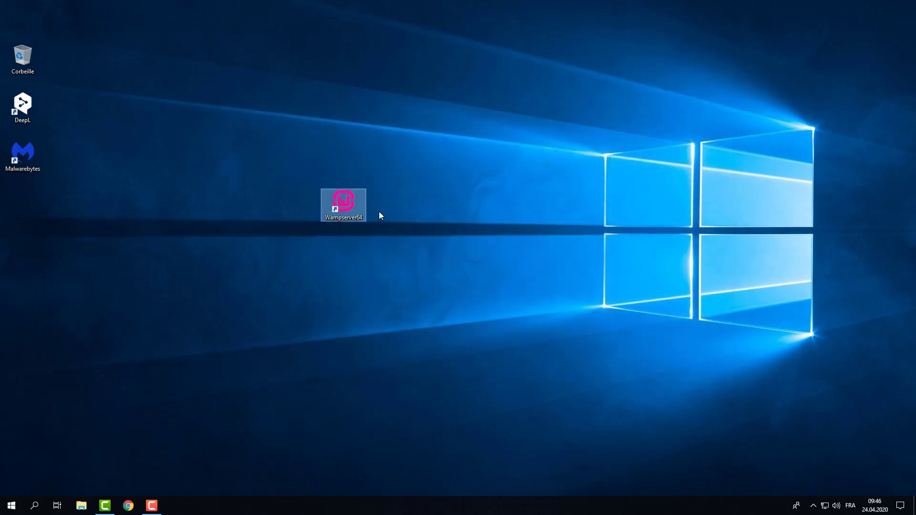
{"action": "left_click", "coordinate": [813, 506]}
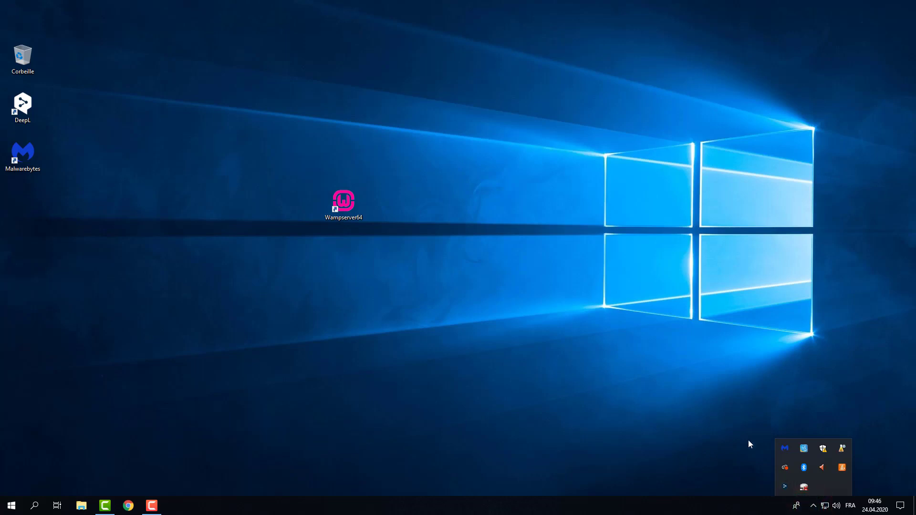
{"action": "left_click", "coordinate": [351, 308]}
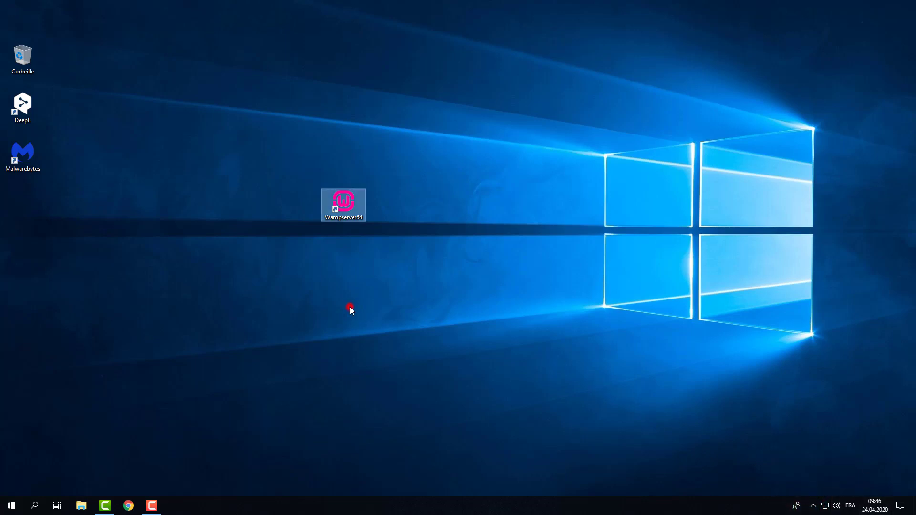
{"action": "double_click", "coordinate": [346, 210]}
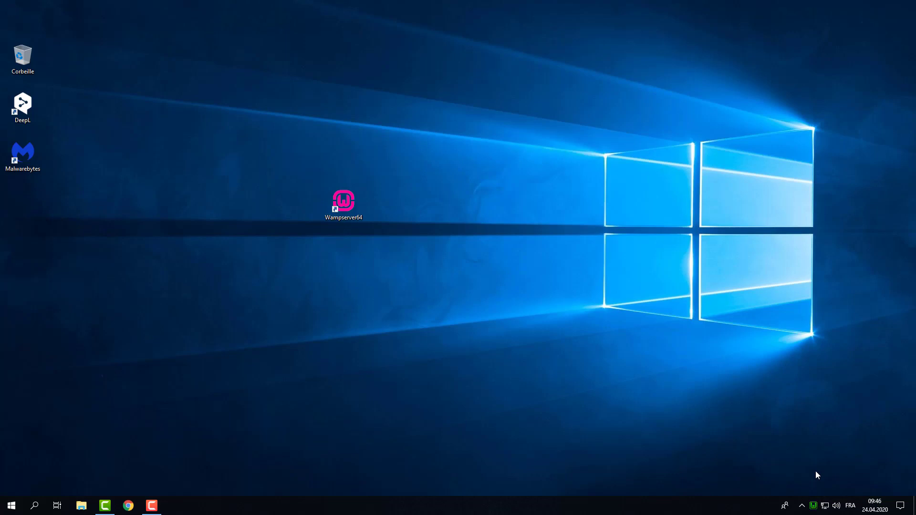
Open Localhost from the WampServer tray menu, then follow its phpmyadmin link
{"action": "left_click", "coordinate": [814, 509]}
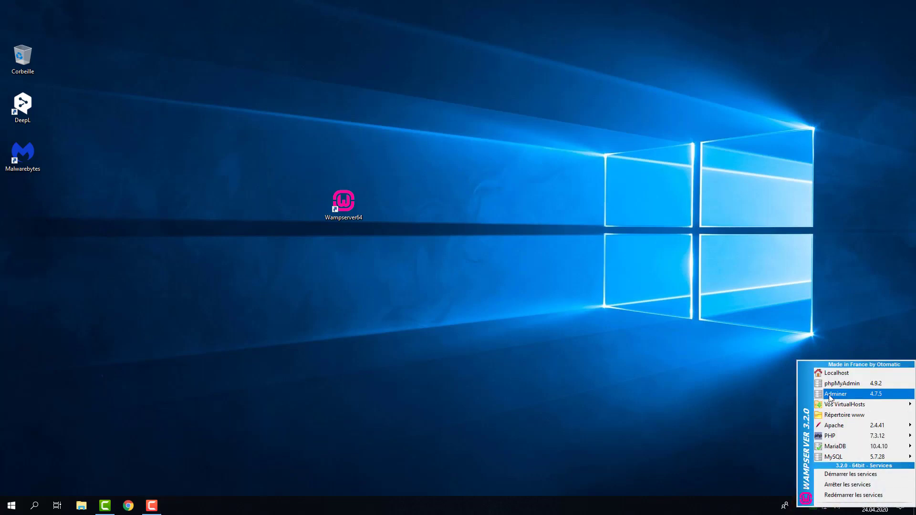
{"action": "left_click", "coordinate": [830, 375]}
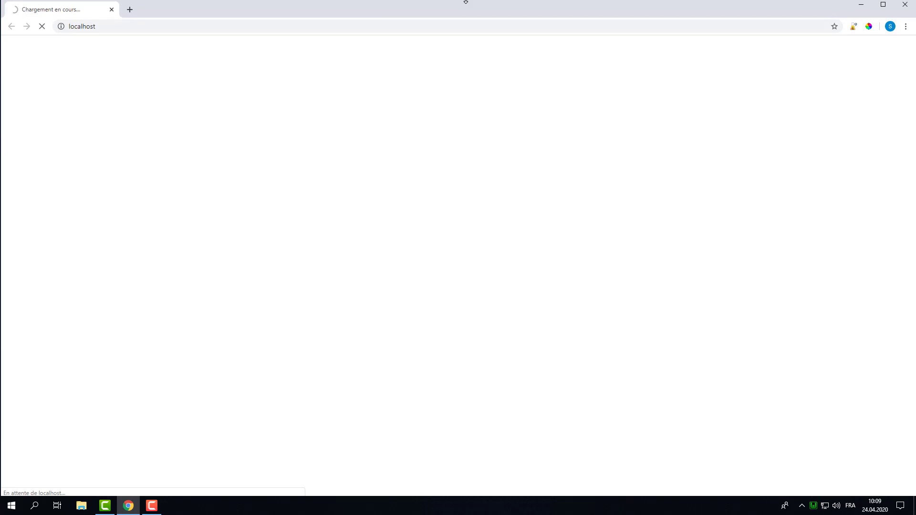
{"action": "left_click", "coordinate": [466, 2]}
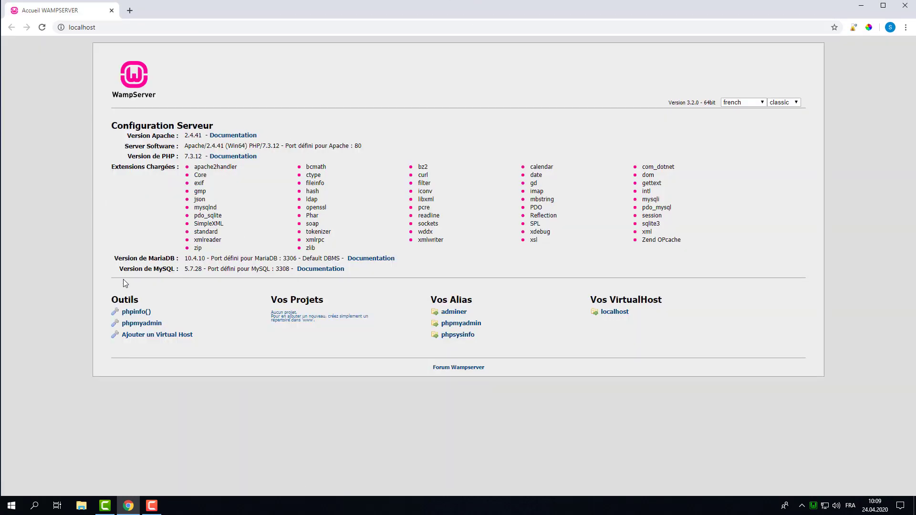
{"action": "left_click", "coordinate": [143, 324]}
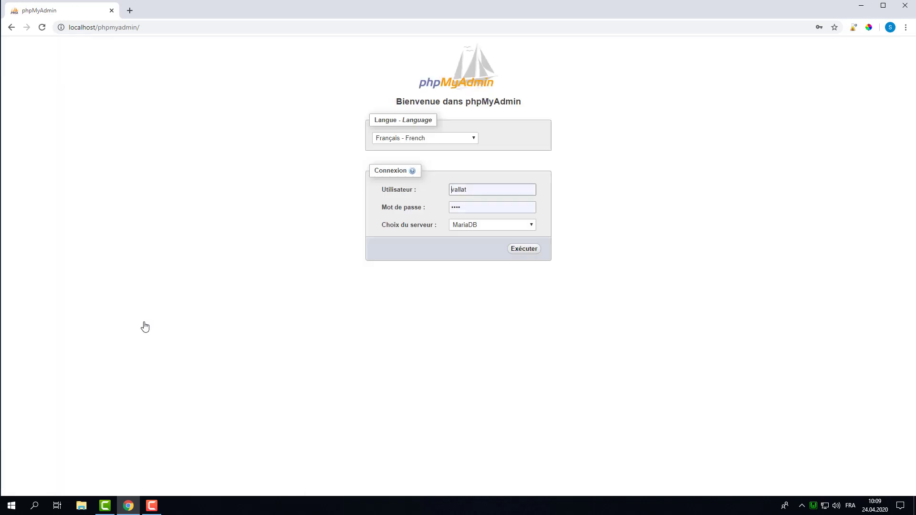
Log into phpMyAdmin on the MySQL server as root with an empty password
{"action": "left_click", "coordinate": [479, 227]}
{"action": "left_click", "coordinate": [471, 232]}
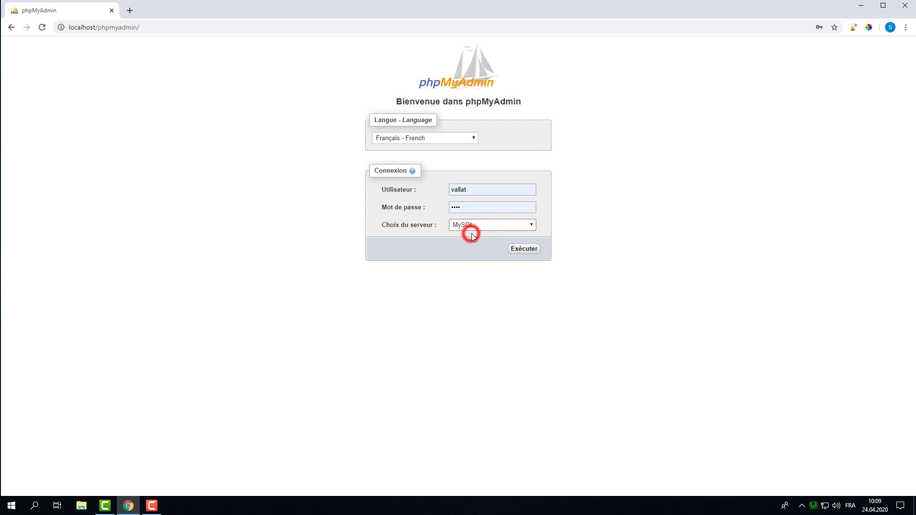
{"action": "double_click", "coordinate": [478, 189]}
{"action": "type", "text": "root"}
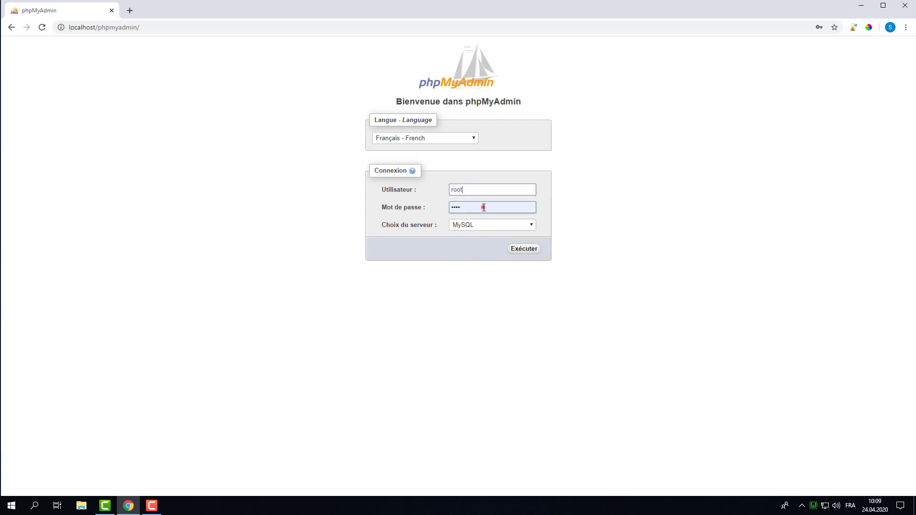
{"action": "left_click_drag", "start_coordinate": [483, 207], "coordinate": [457, 209]}
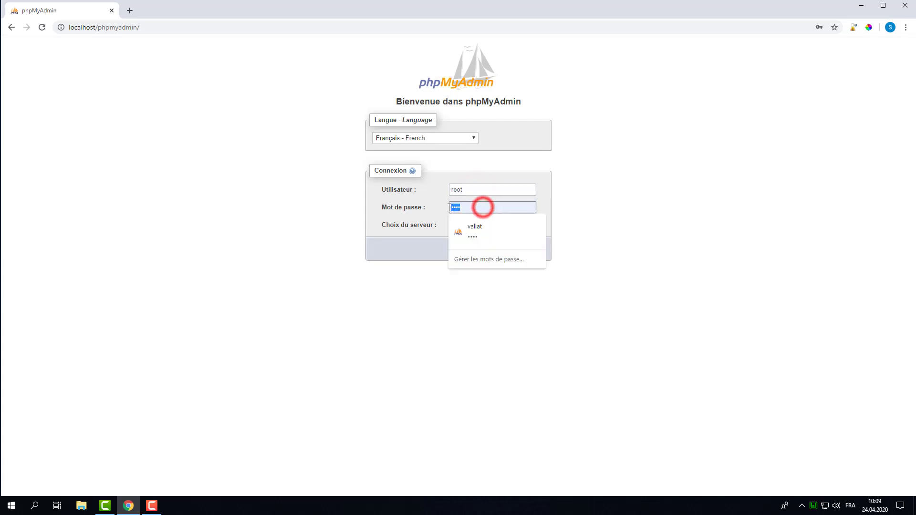
{"action": "key", "text": "BackSpace"}
{"action": "left_click", "coordinate": [436, 174]}
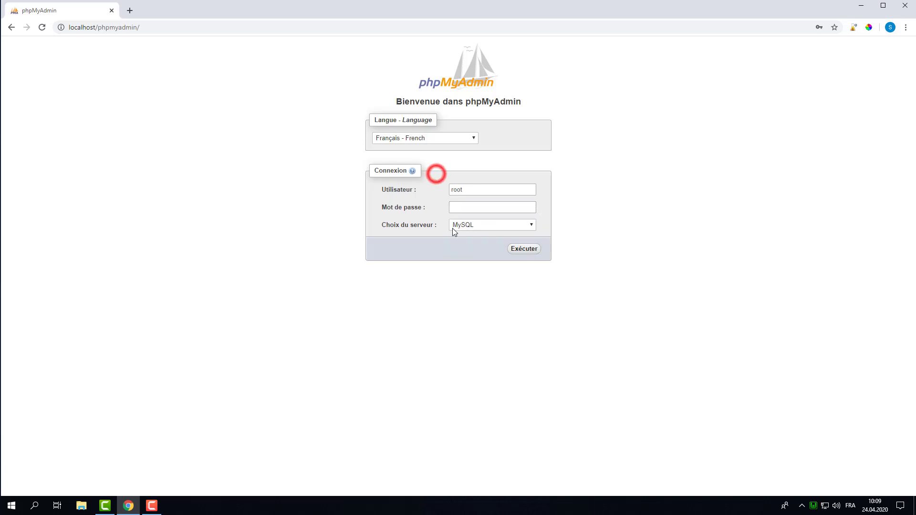
{"action": "left_click", "coordinate": [528, 253]}
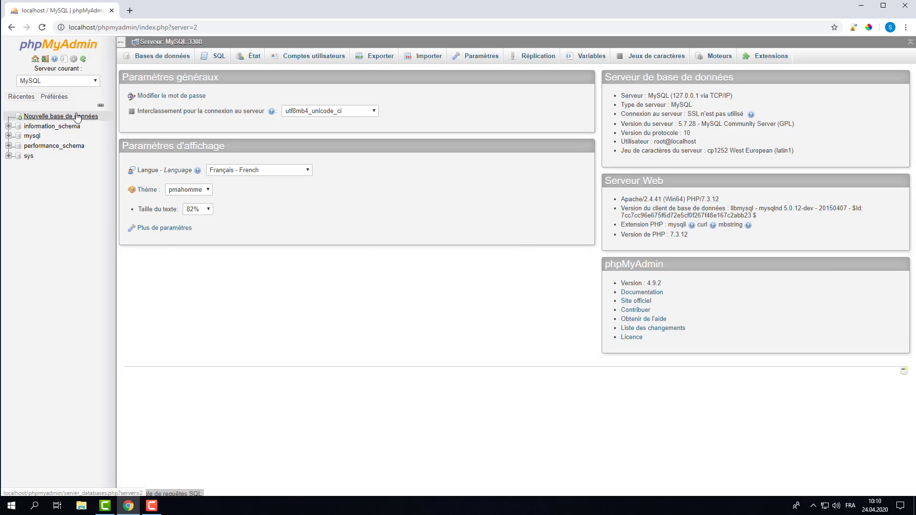
On the Bases de données page, enter 'vallatra' as the new database name
{"action": "left_click", "coordinate": [164, 56]}
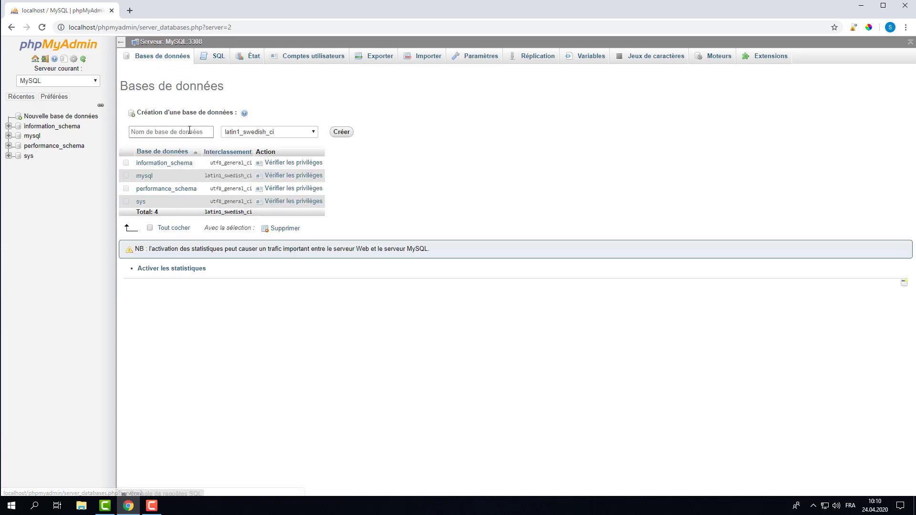
{"action": "left_click", "coordinate": [190, 131]}
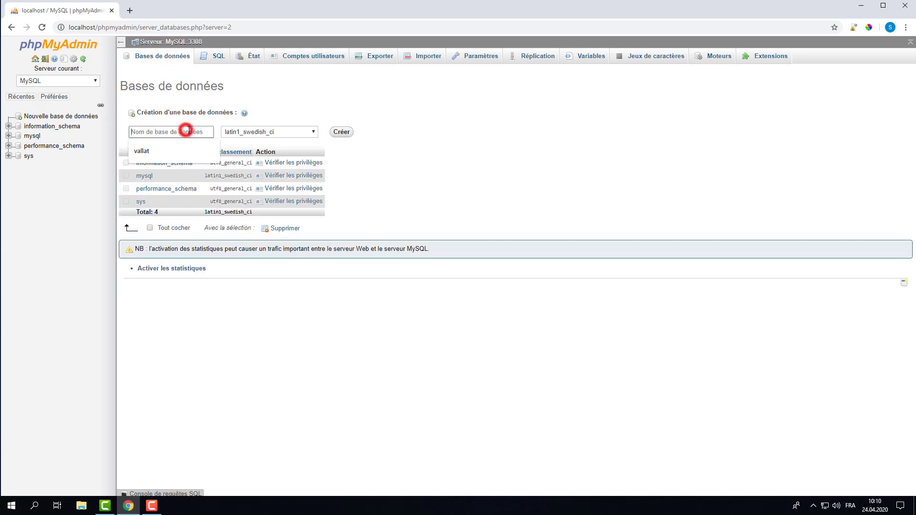
{"action": "type", "text": "vallatra"}
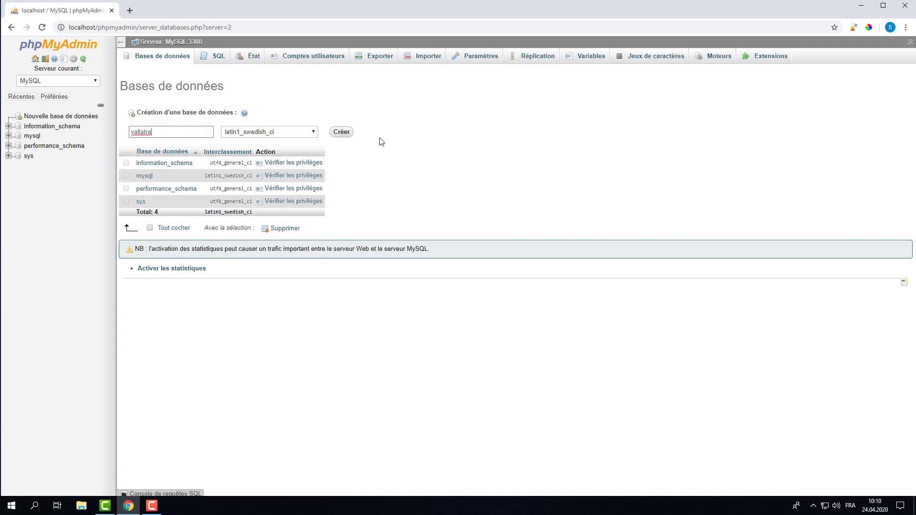
Create the empty vallatra database in phpMyAdmin, then bring up File Explorer
{"action": "left_click", "coordinate": [342, 131]}
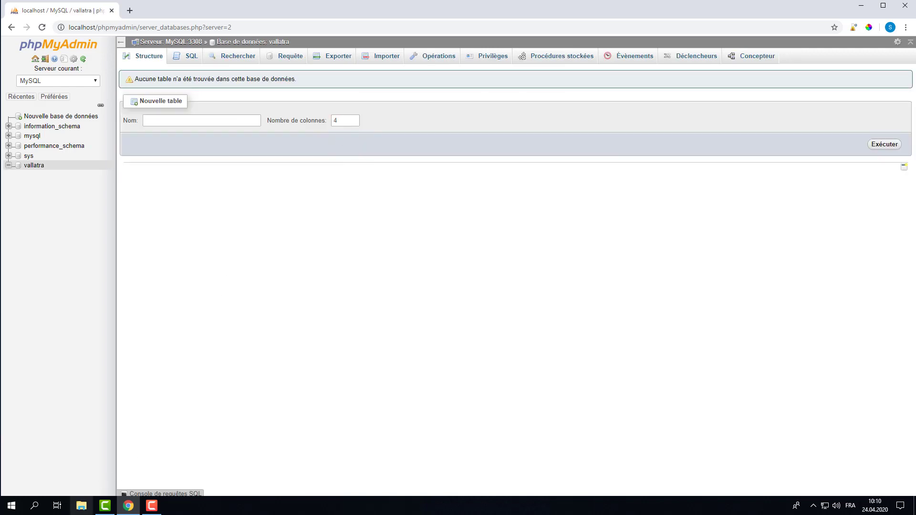
{"action": "left_click", "coordinate": [82, 506]}
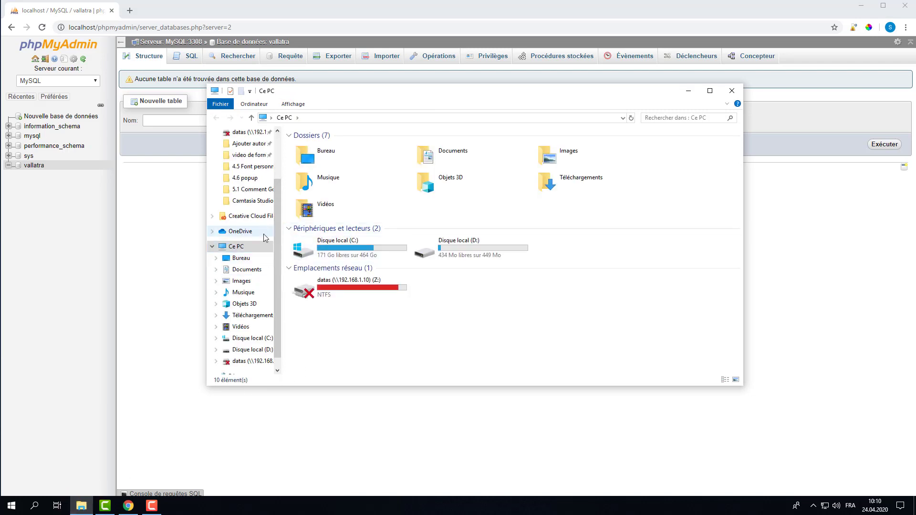
Copy the wordpress folder from Téléchargements\wordpress-5.4-fr_FR
{"action": "left_click", "coordinate": [253, 316]}
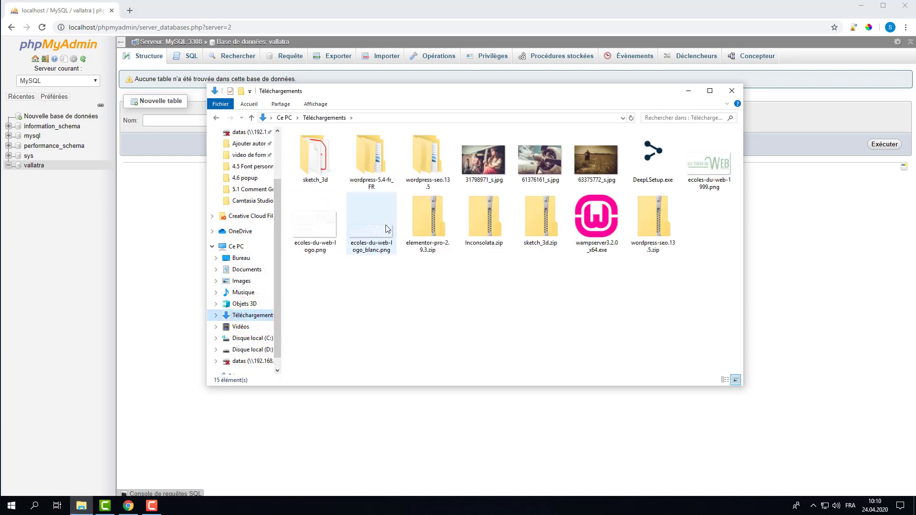
{"action": "double_click", "coordinate": [372, 167]}
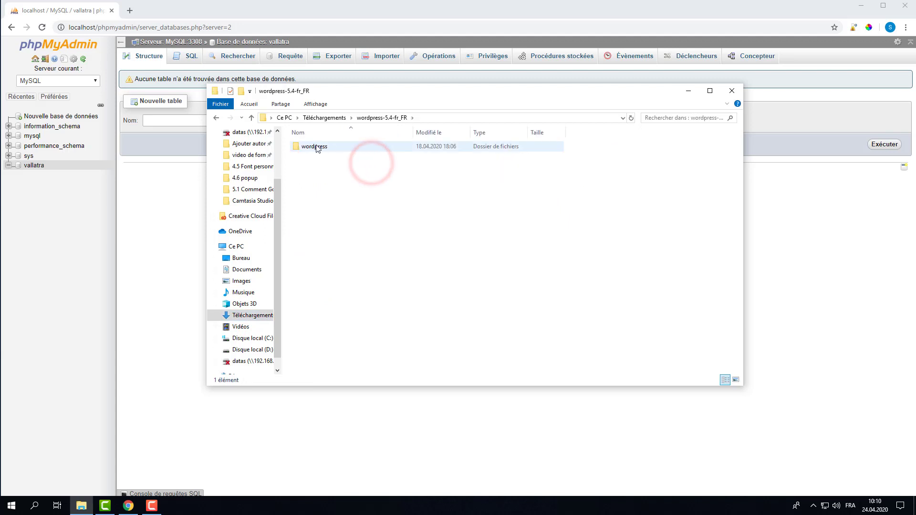
{"action": "left_click", "coordinate": [315, 150]}
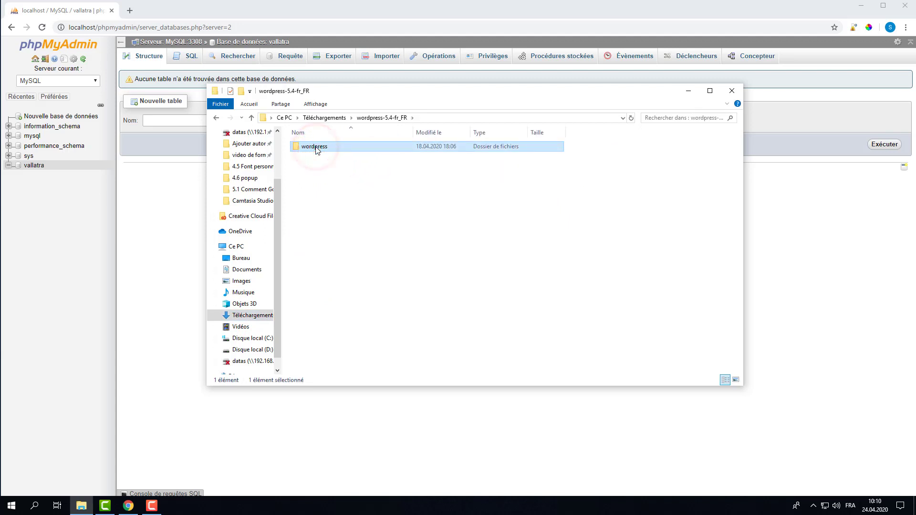
{"action": "left_click", "coordinate": [237, 248]}
{"action": "double_click", "coordinate": [342, 247]}
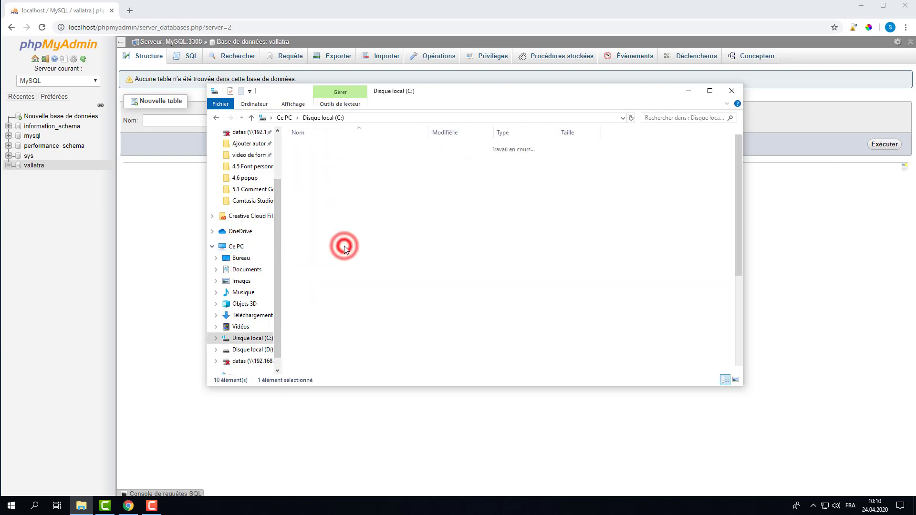
{"action": "double_click", "coordinate": [315, 247]}
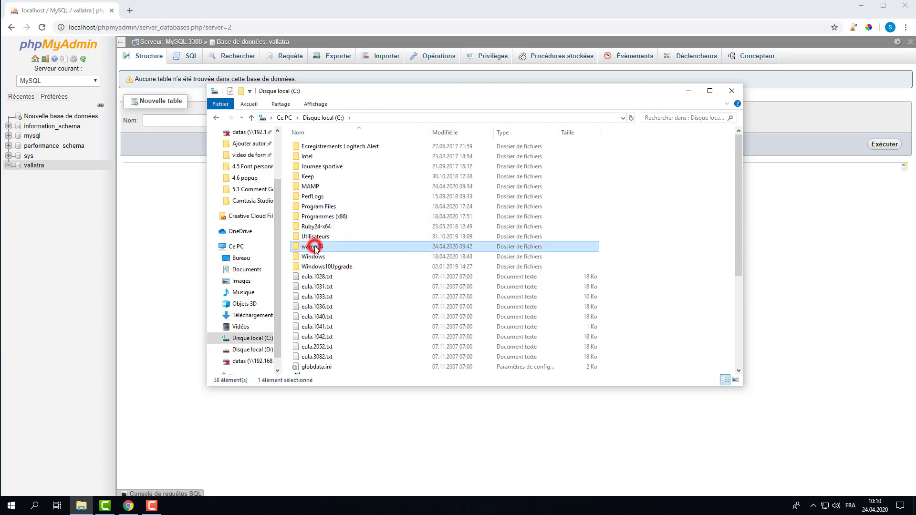
{"action": "double_click", "coordinate": [317, 228]}
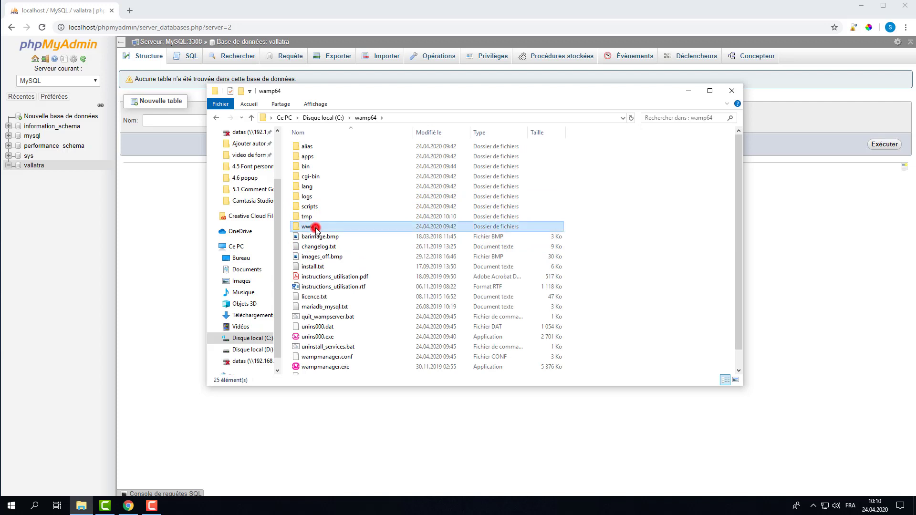
{"action": "right_click", "coordinate": [349, 255]}
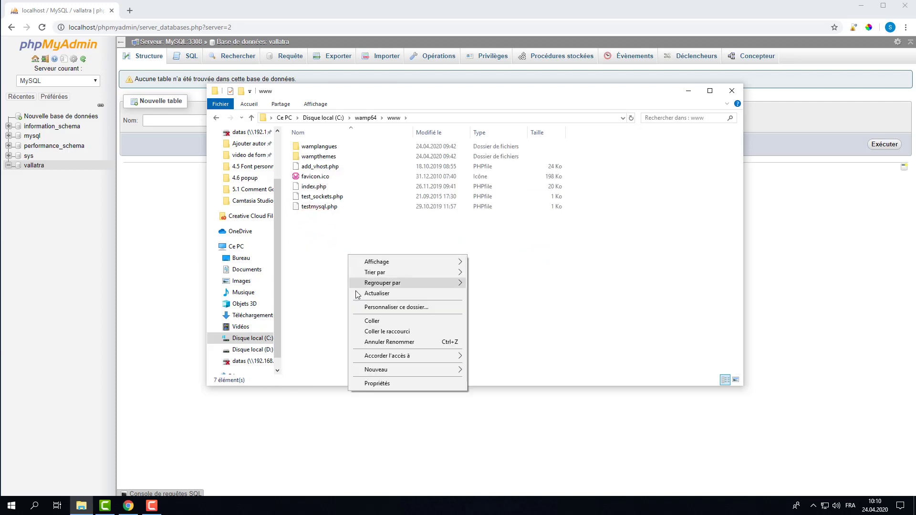
{"action": "left_click", "coordinate": [377, 319]}
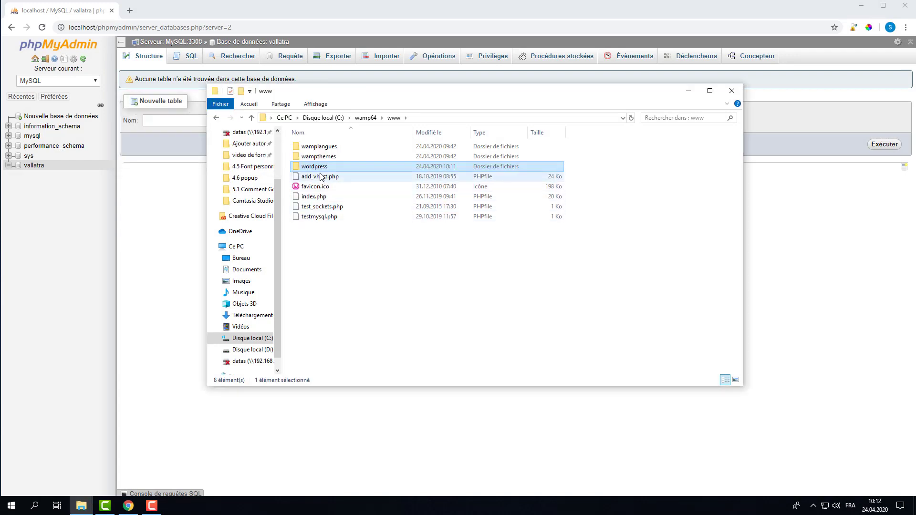
Rename the pasted wordpress folder to vallatra
{"action": "left_click", "coordinate": [319, 168]}
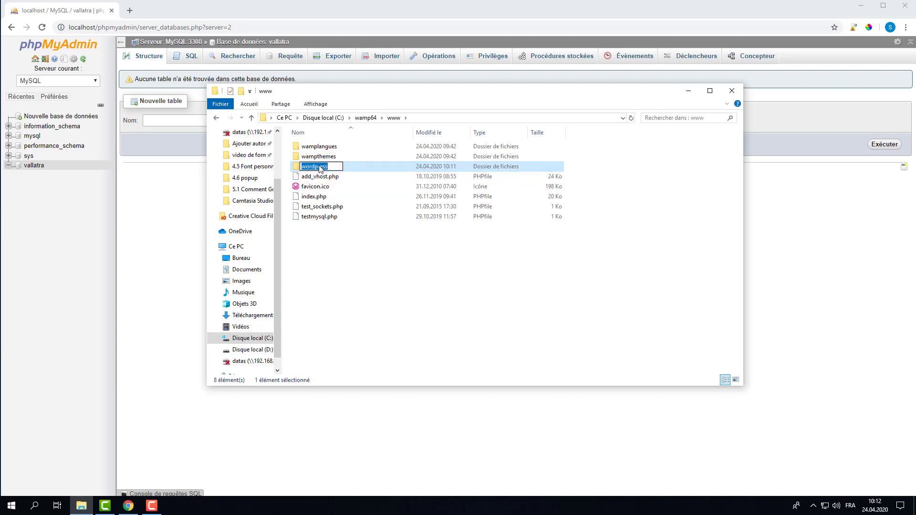
{"action": "type", "text": "vallatra"}
{"action": "left_click", "coordinate": [341, 229]}
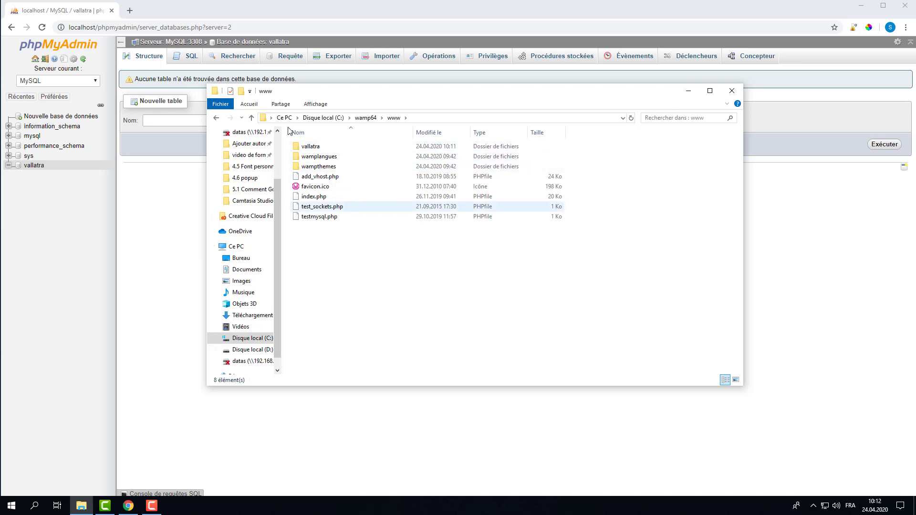
Open WampServer's localhost page and load localhost/vallatra to reach the WordPress setup
{"action": "left_click", "coordinate": [813, 506]}
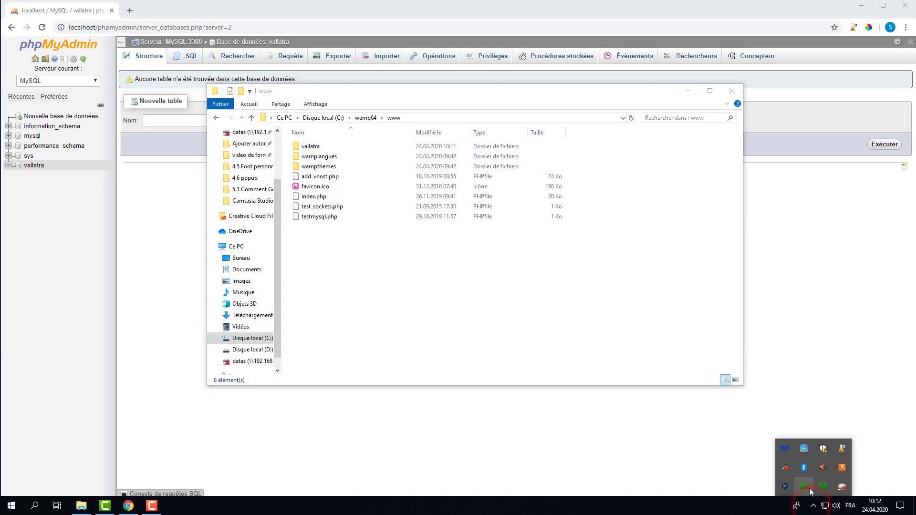
{"action": "left_click", "coordinate": [807, 481]}
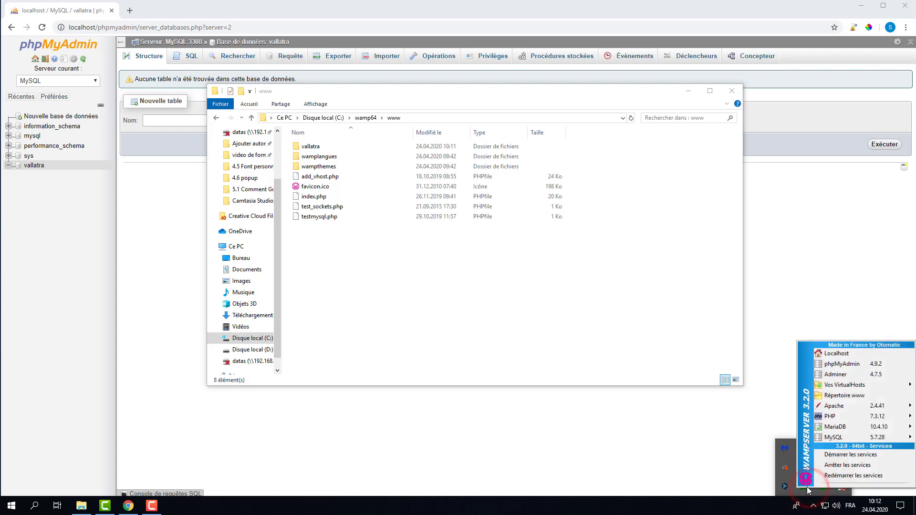
{"action": "left_click", "coordinate": [836, 353]}
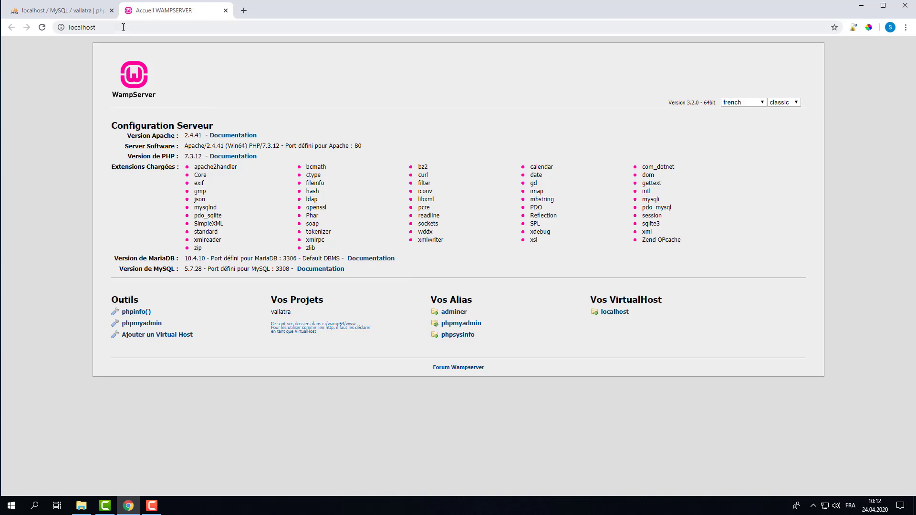
{"action": "left_click", "coordinate": [127, 28]}
{"action": "type", "text": "/"}
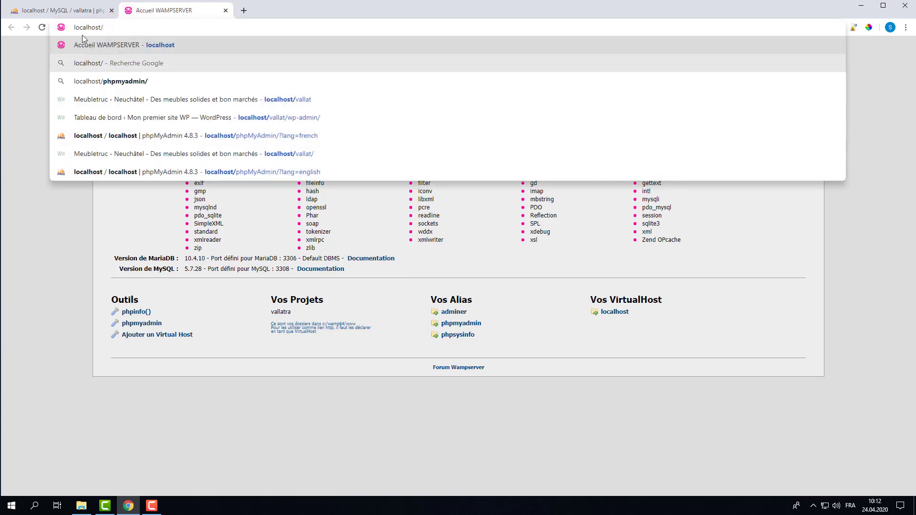
{"action": "type", "text": "vallat"}
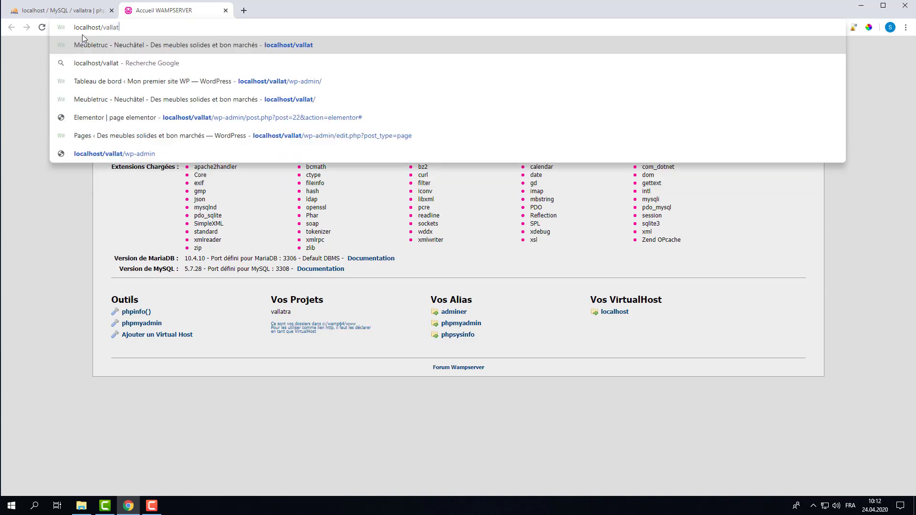
{"action": "type", "text": "ra"}
{"action": "key", "text": "Return"}
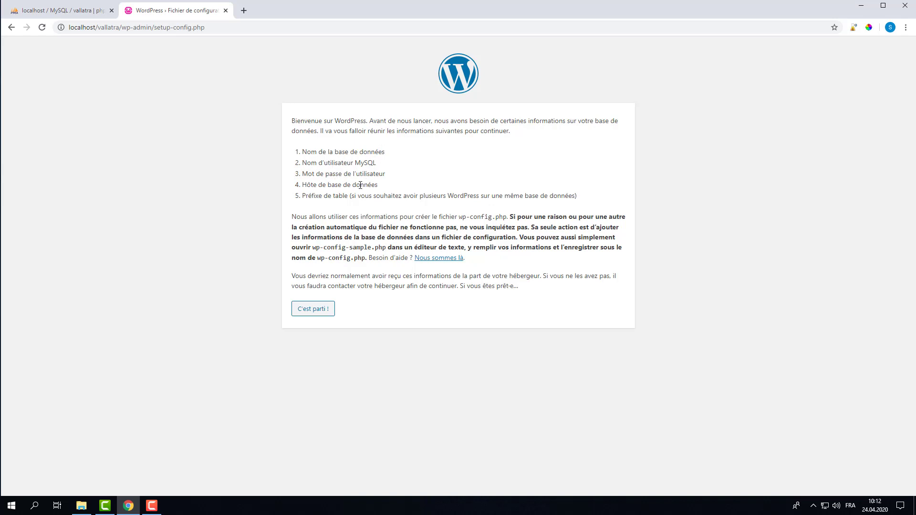
Start the WordPress configuration and enter vallatra as the database name
{"action": "left_click", "coordinate": [314, 310]}
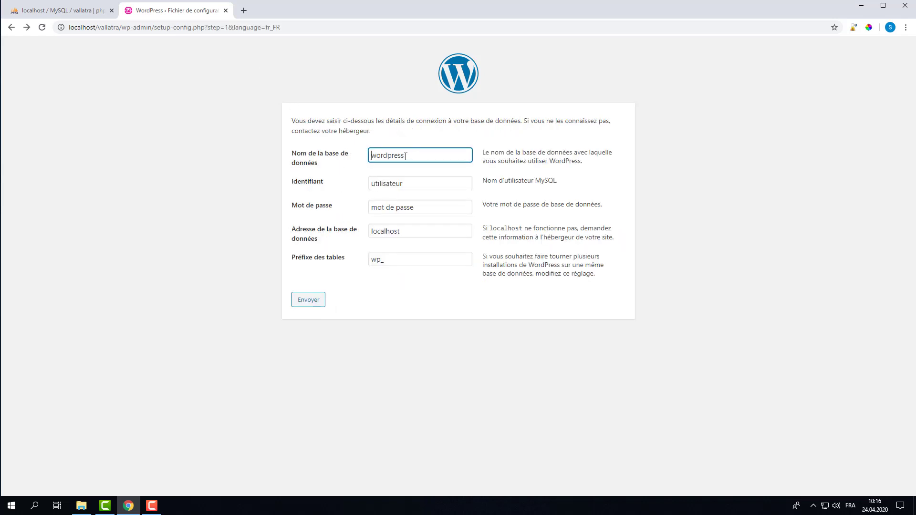
{"action": "left_click_drag", "start_coordinate": [406, 156], "coordinate": [339, 163]}
{"action": "left_click", "coordinate": [76, 11]}
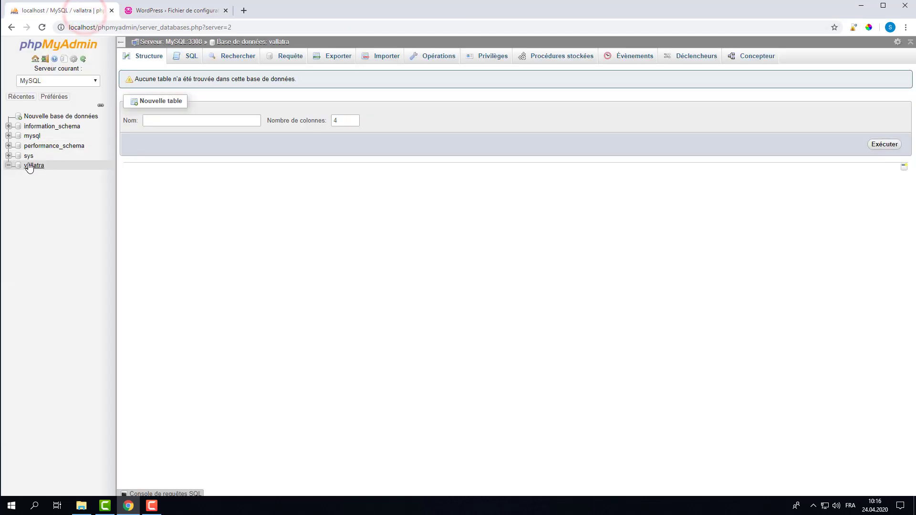
{"action": "left_click", "coordinate": [164, 11]}
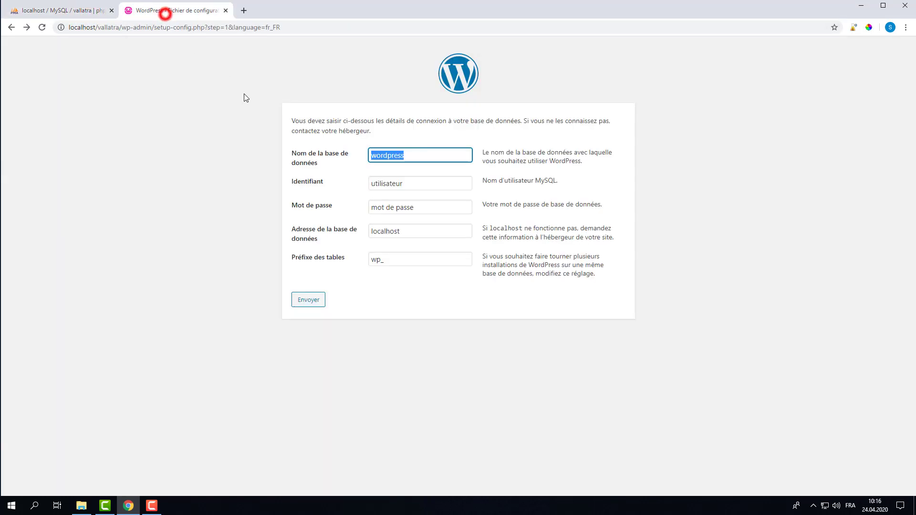
{"action": "type", "text": "vallatra"}
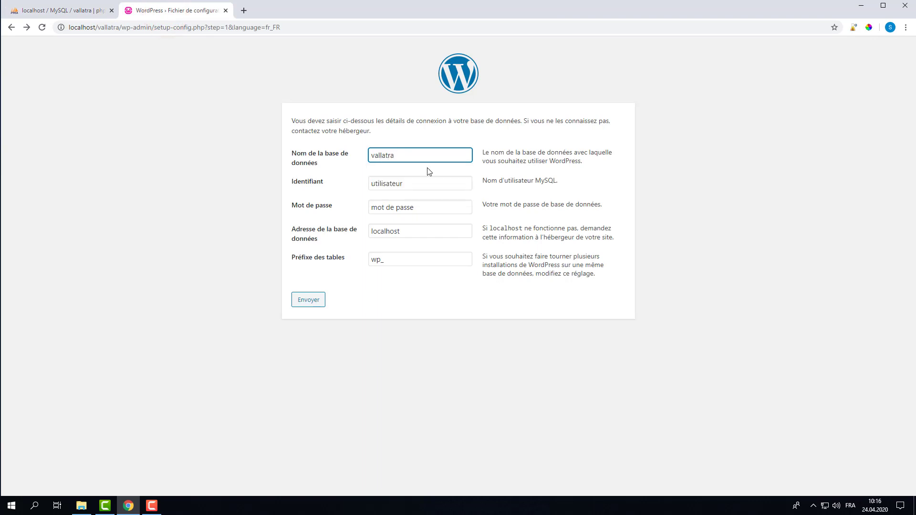
Set the database username to root and leave the password empty
{"action": "left_click", "coordinate": [401, 185]}
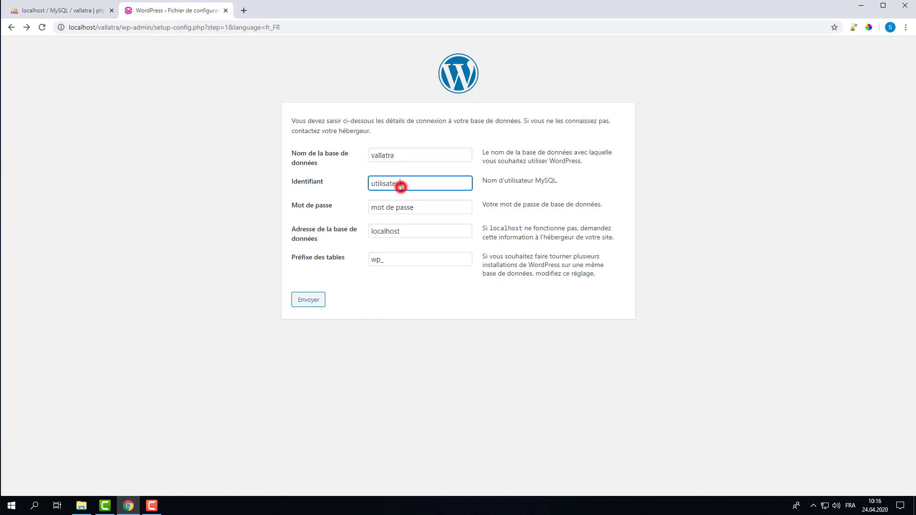
{"action": "type", "text": "roor"}
{"action": "double_click", "coordinate": [435, 185]}
{"action": "key", "text": "BackSpace"}
{"action": "type", "text": "root"}
{"action": "left_click", "coordinate": [325, 190]}
{"action": "left_click_drag", "start_coordinate": [427, 209], "coordinate": [360, 207]}
{"action": "key", "text": "BackSpace"}
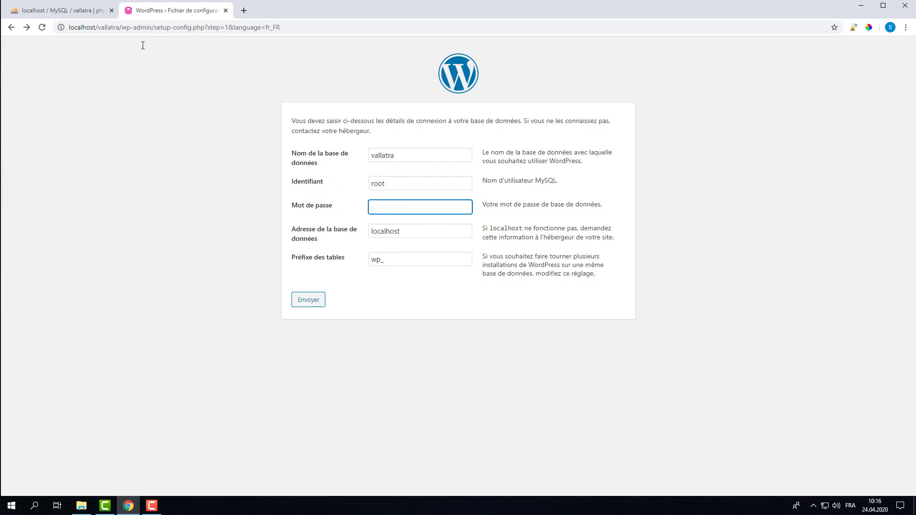
Set the database host to localhost:3308 and submit the connection details
{"action": "left_click", "coordinate": [84, 15]}
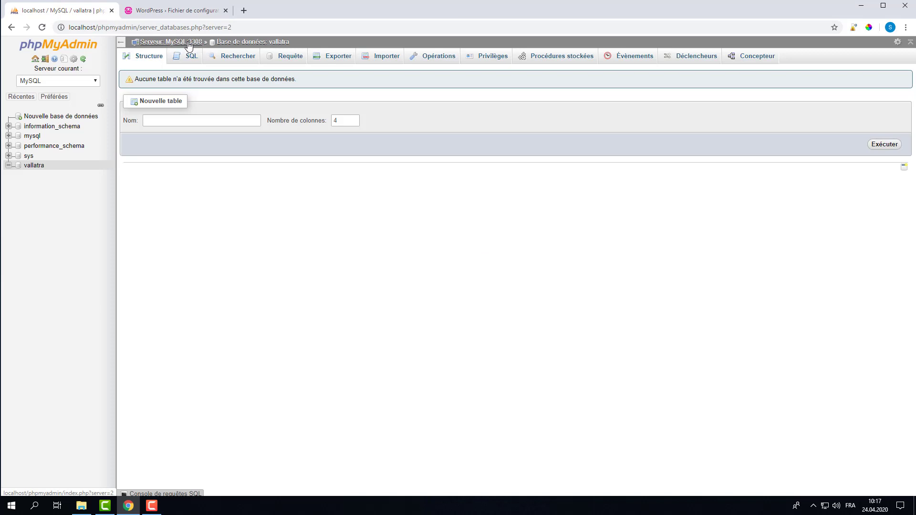
{"action": "left_click", "coordinate": [180, 10]}
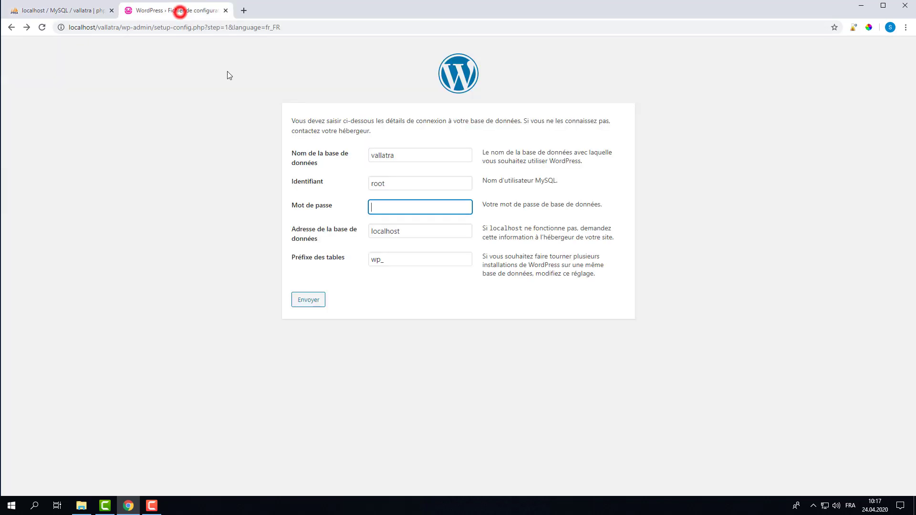
{"action": "left_click", "coordinate": [399, 230]}
{"action": "type", "text": ":"}
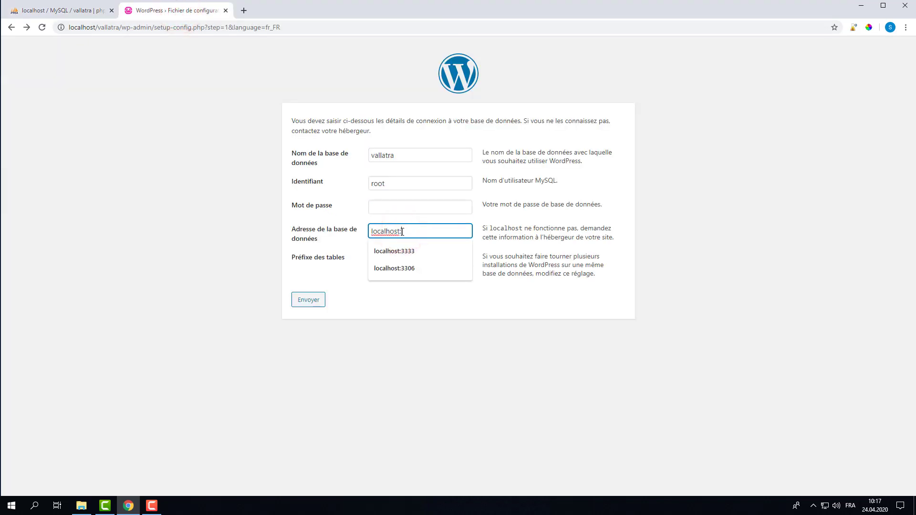
{"action": "type", "text": "3308"}
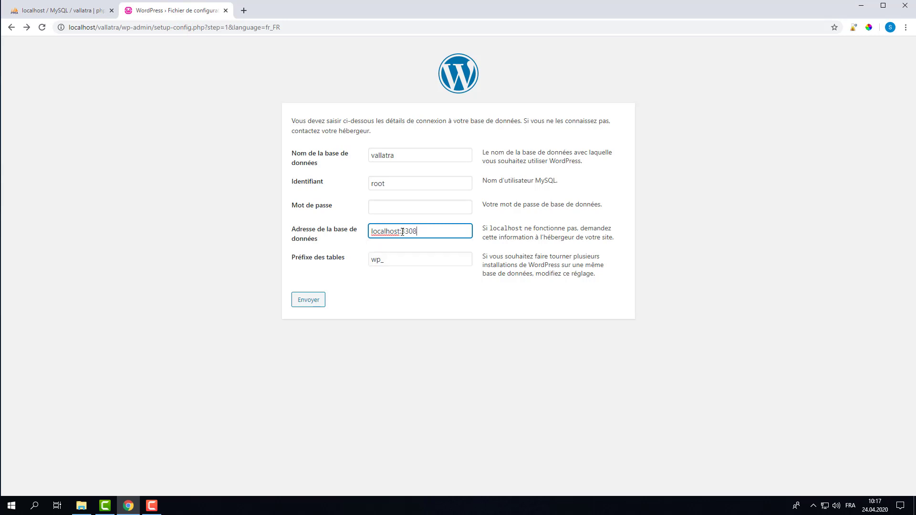
{"action": "left_click", "coordinate": [389, 261]}
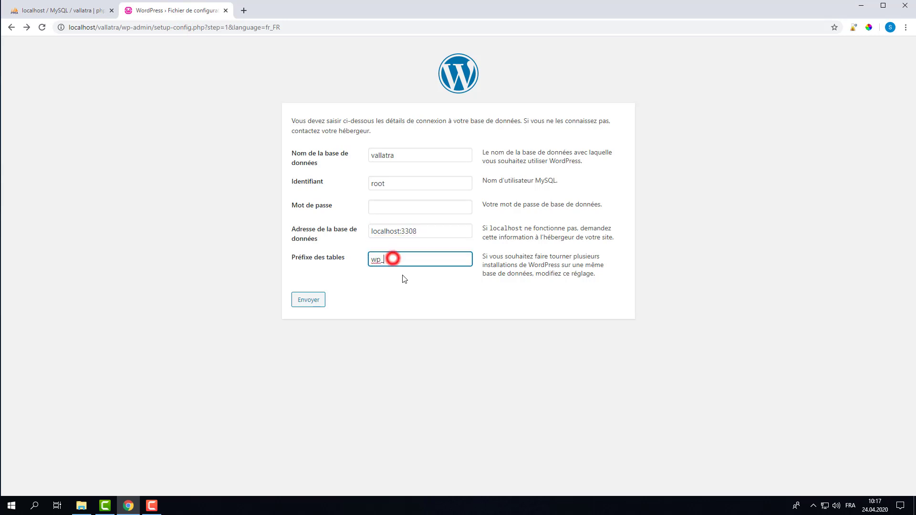
{"action": "left_click", "coordinate": [314, 305]}
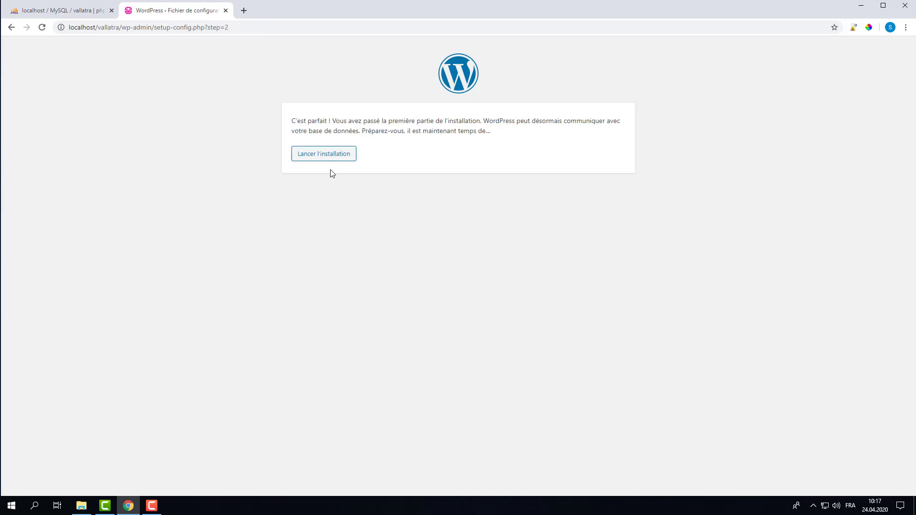
Launch the installation, title the site Vallat, and fill in the admin username and password
{"action": "left_click", "coordinate": [330, 158]}
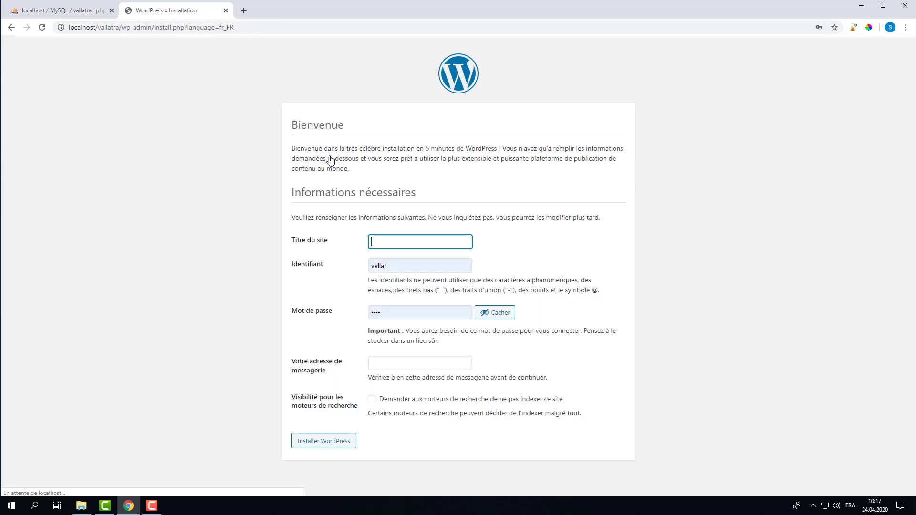
{"action": "type", "text": "Vallat"}
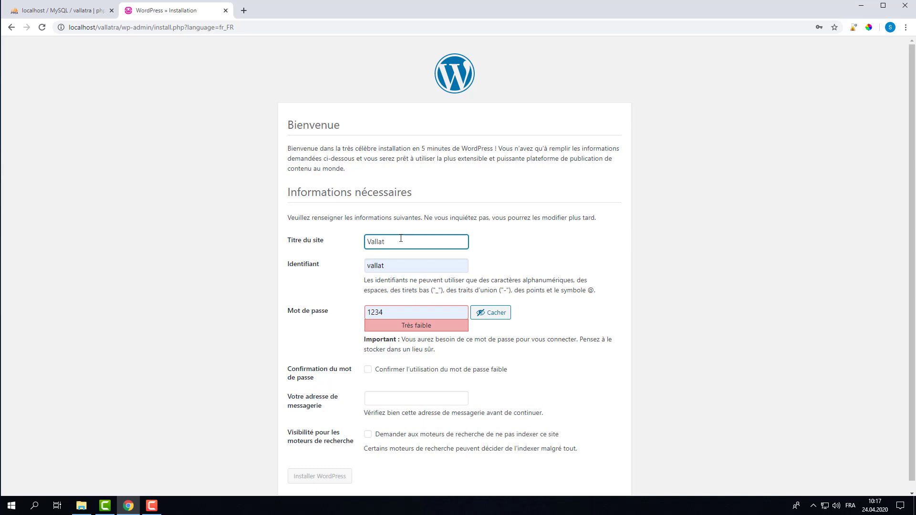
{"action": "left_click", "coordinate": [392, 265]}
{"action": "left_click", "coordinate": [339, 278]}
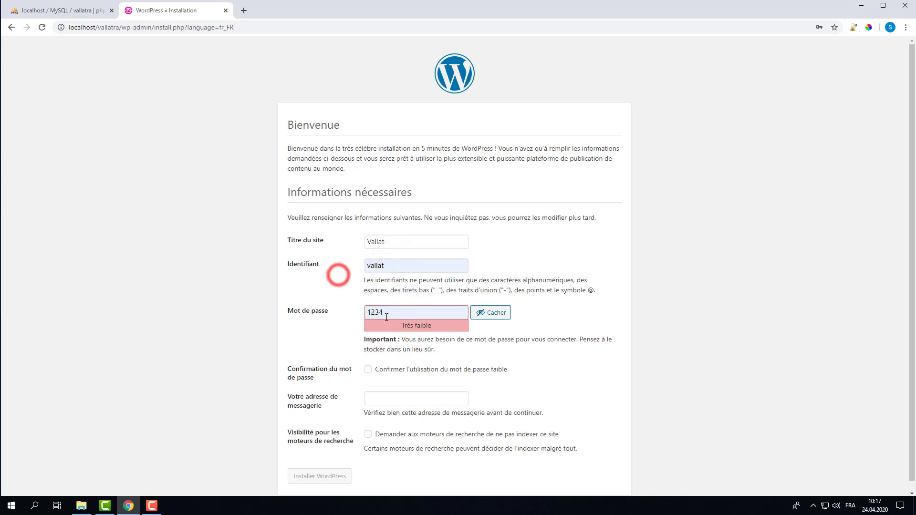
{"action": "left_click", "coordinate": [389, 312]}
{"action": "left_click", "coordinate": [346, 293]}
{"action": "left_click", "coordinate": [392, 312]}
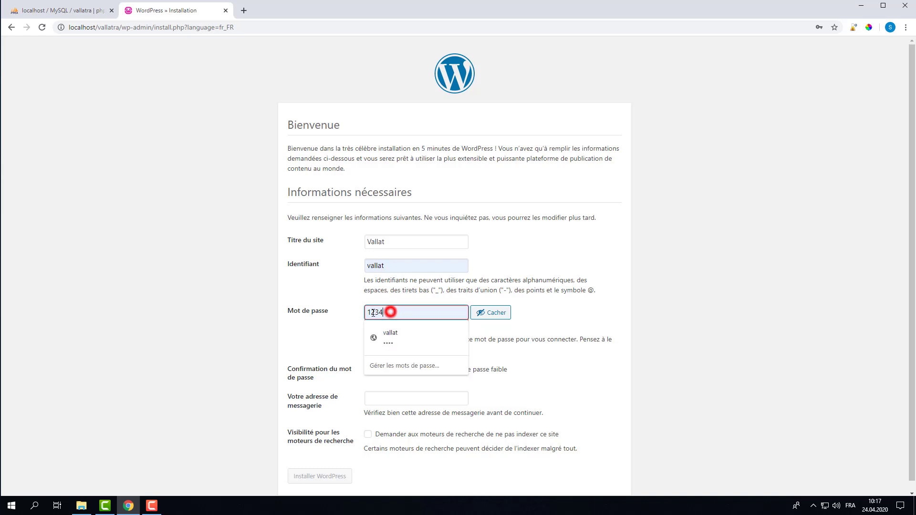
{"action": "left_click", "coordinate": [339, 317]}
Confirm the weak password, pick the admin e-mail and install WordPress
{"action": "scroll", "coordinate": [352, 367], "scroll_direction": "down", "scroll_amount": 1}
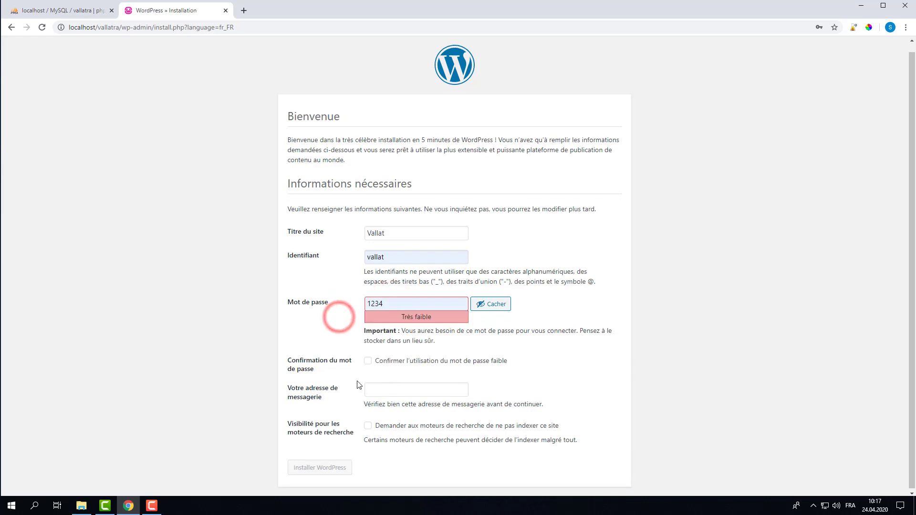
{"action": "left_click", "coordinate": [368, 359]}
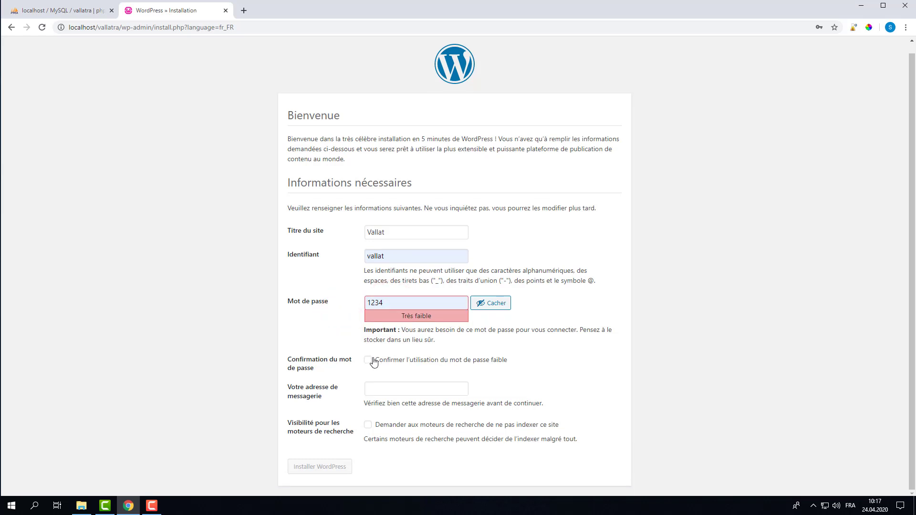
{"action": "left_click", "coordinate": [376, 389]}
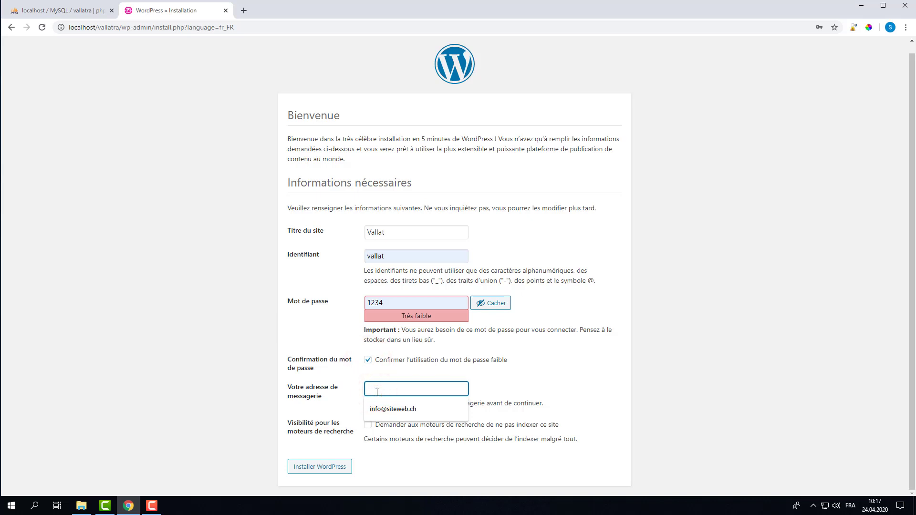
{"action": "left_click", "coordinate": [386, 408]}
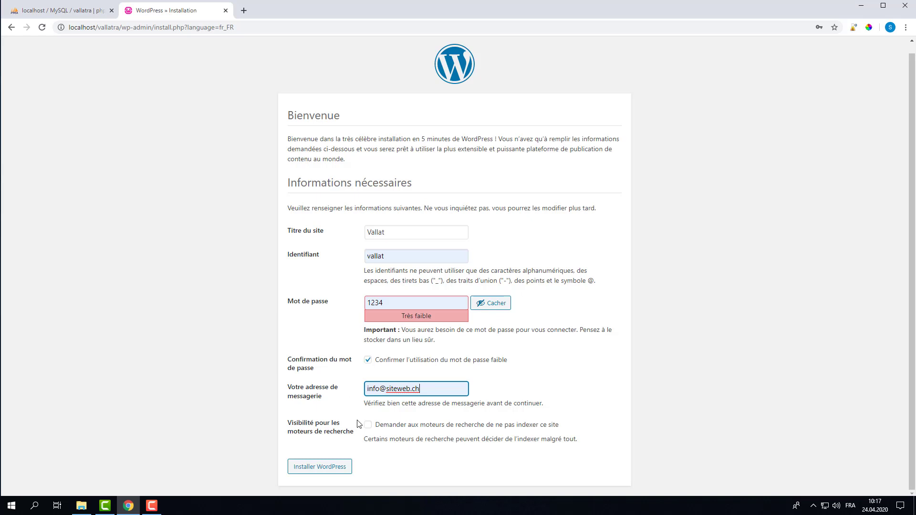
{"action": "left_click", "coordinate": [321, 468]}
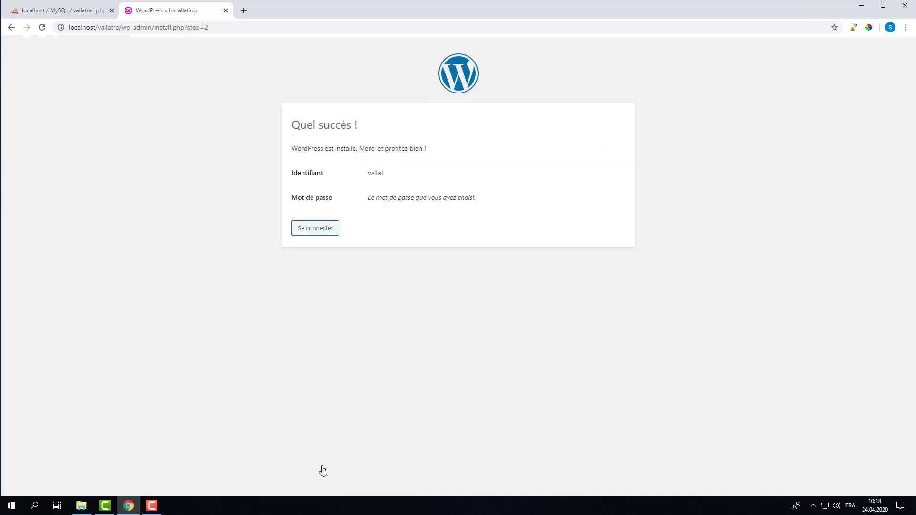
Sign in with the autofilled credentials to reach the Vallat dashboard
{"action": "left_click", "coordinate": [319, 232]}
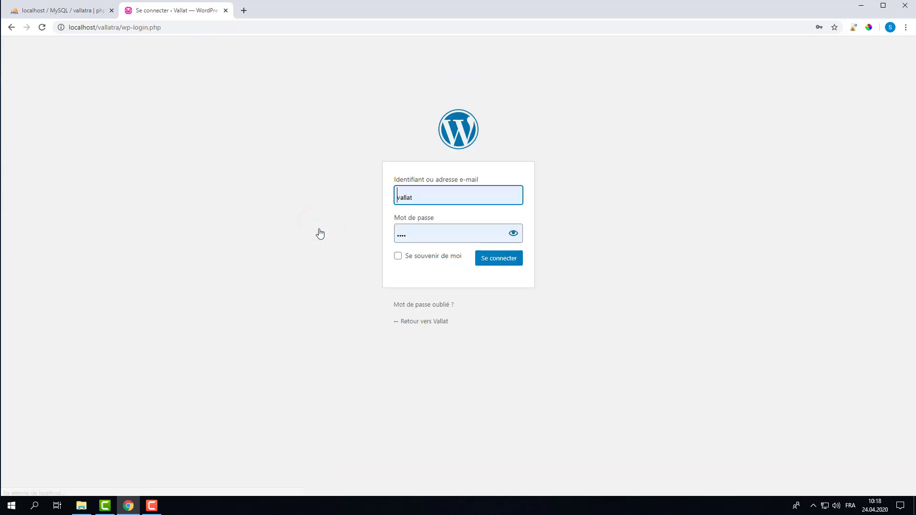
{"action": "left_click", "coordinate": [505, 260]}
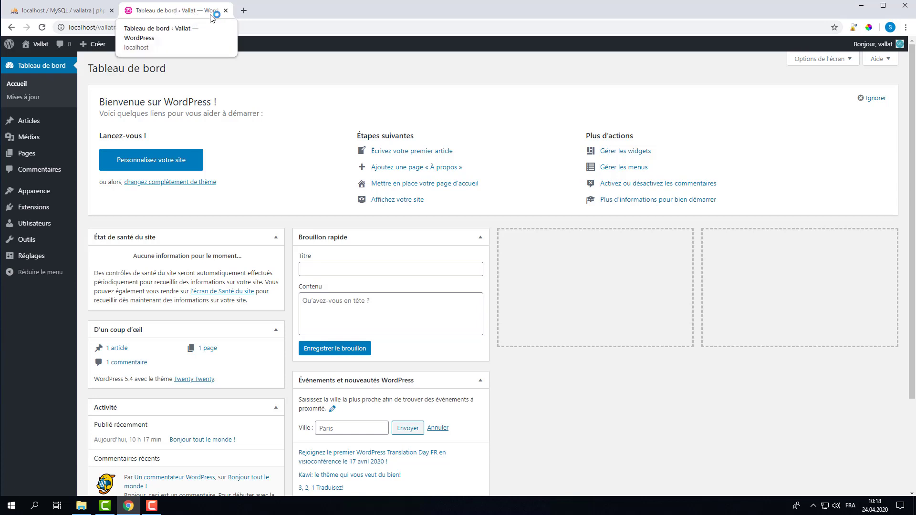
Delete wp-admin/ from the dashboard URL, leaving localhost/vallatra/
{"action": "left_click", "coordinate": [96, 28]}
{"action": "left_click", "coordinate": [165, 29]}
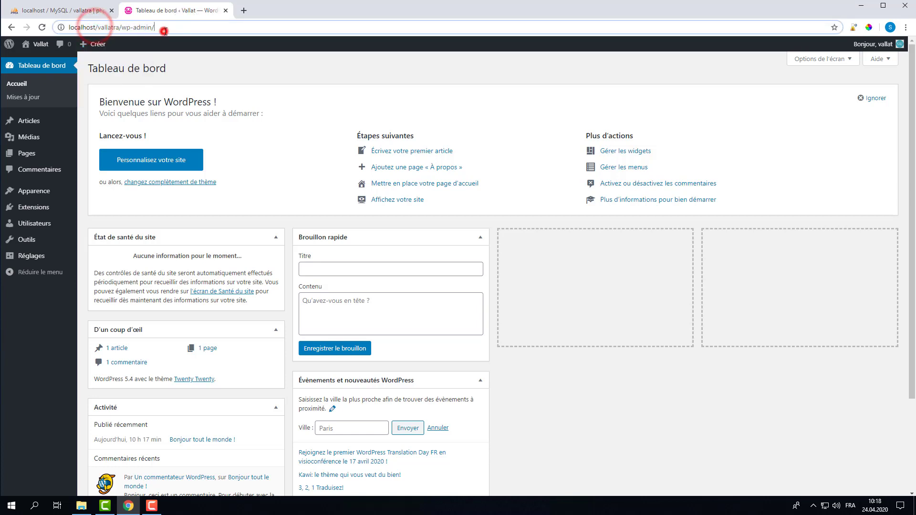
{"action": "left_click_drag", "start_coordinate": [168, 30], "coordinate": [67, 29]}
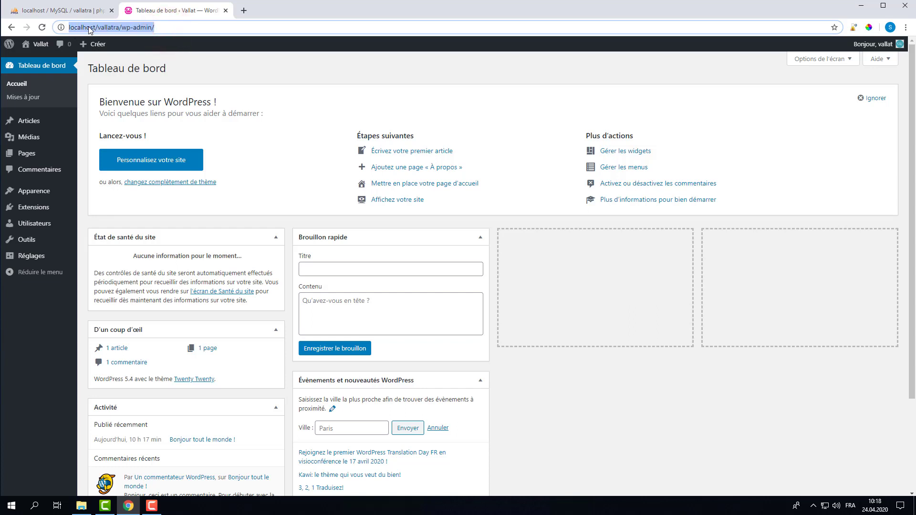
{"action": "left_click", "coordinate": [124, 29]}
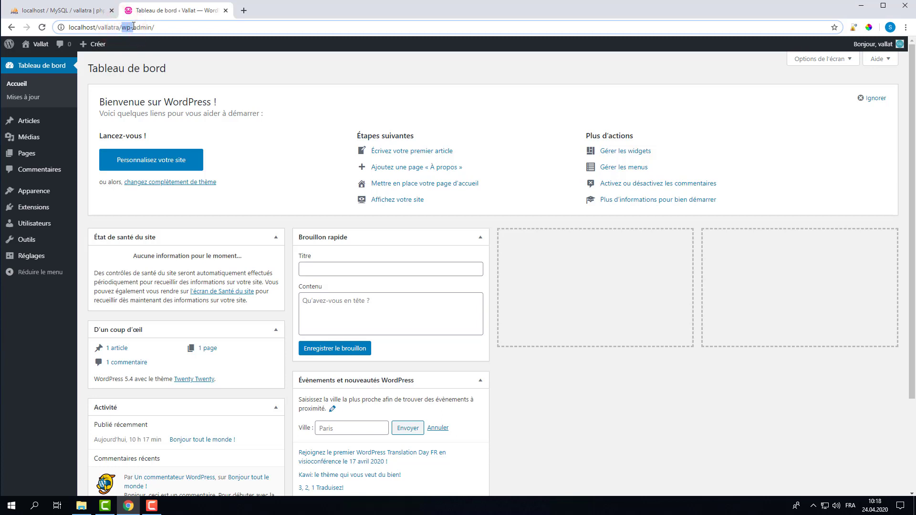
{"action": "left_click_drag", "start_coordinate": [122, 29], "coordinate": [151, 28]}
{"action": "left_click_drag", "start_coordinate": [122, 28], "coordinate": [153, 28]}
{"action": "key", "text": "BackSpace"}
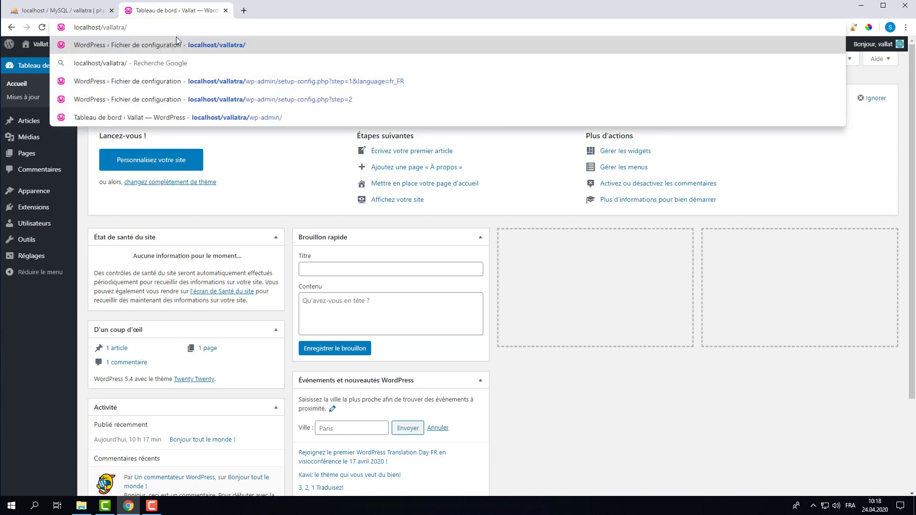
Load localhost/vallatra/ to show the front page with the 'Bonjour tout le monde !' post
{"action": "key", "text": "Return"}
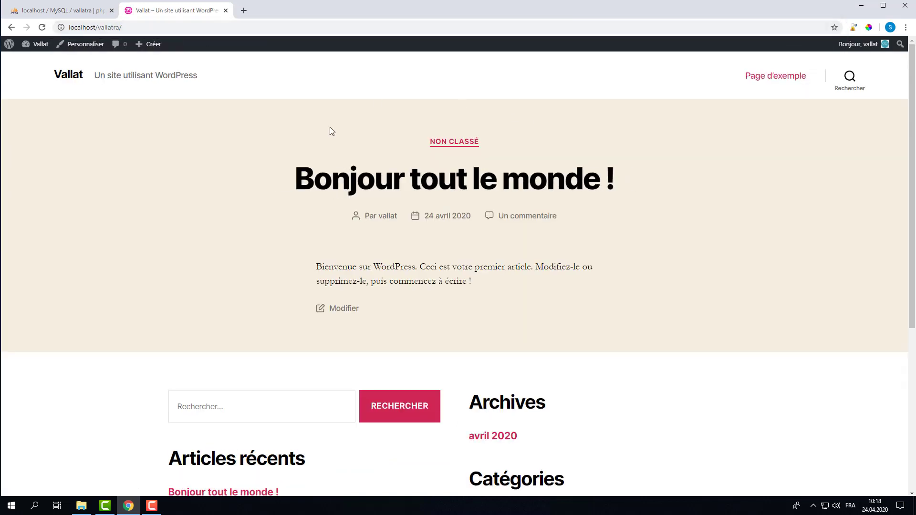